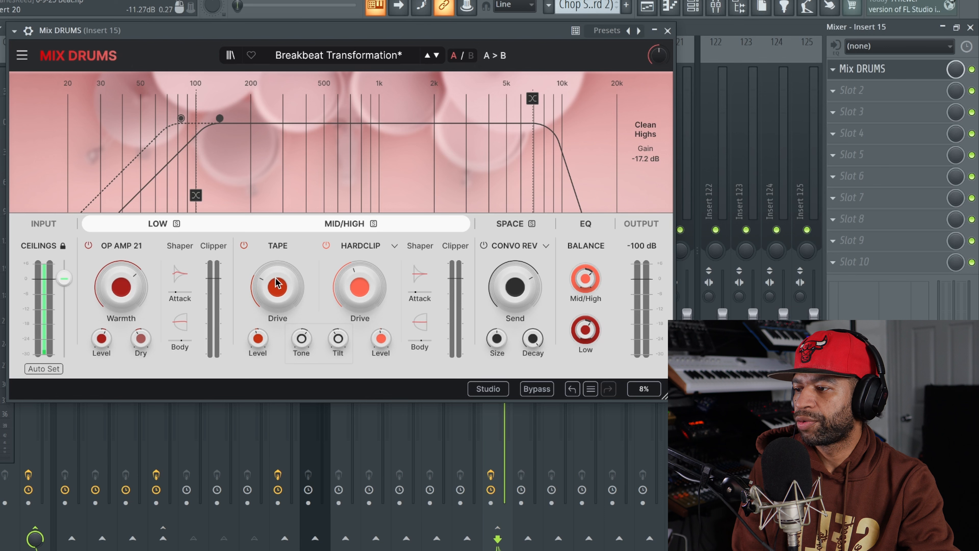
Examine the Mix DRUMS plug-in's mid/high distortion models, space modes and distortion pre-highpass filter without changing any setting.
click(366, 247)
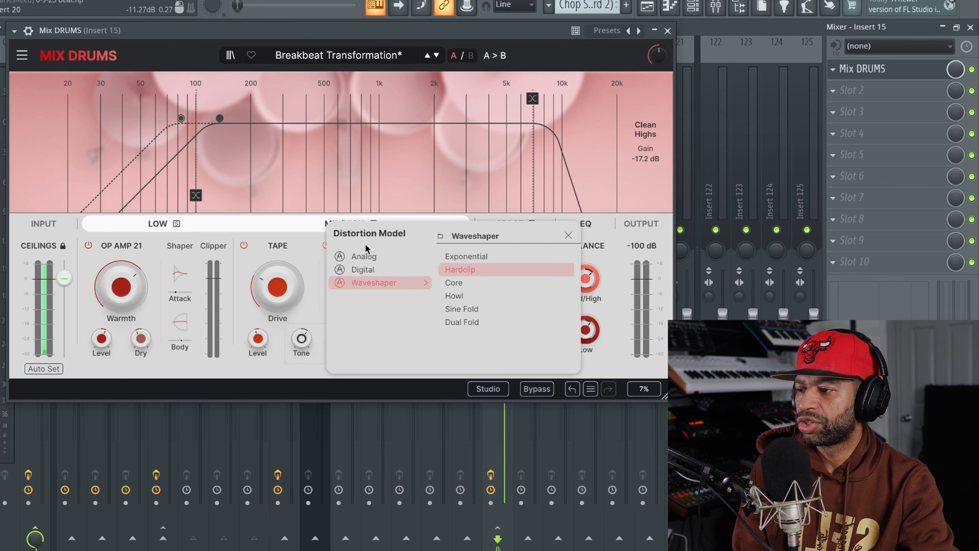
click(300, 240)
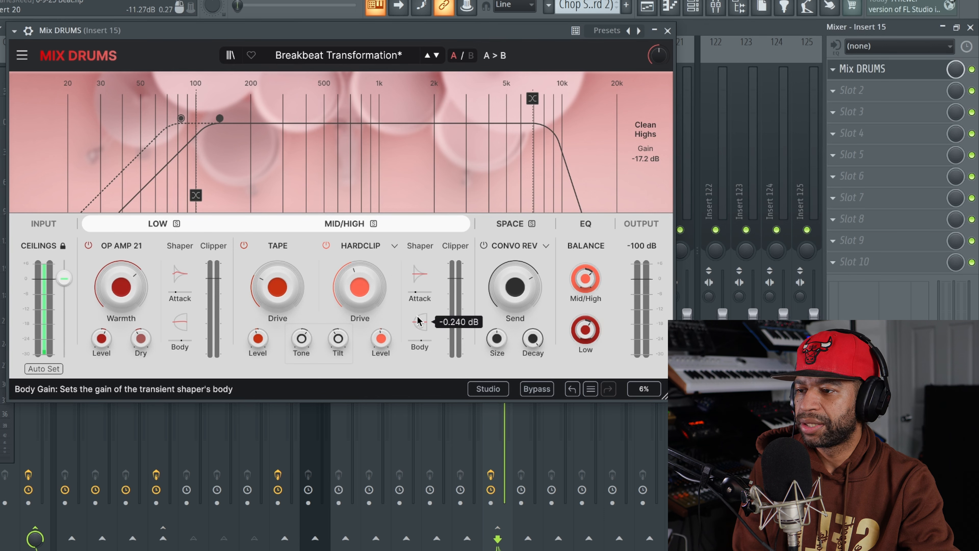
click(524, 247)
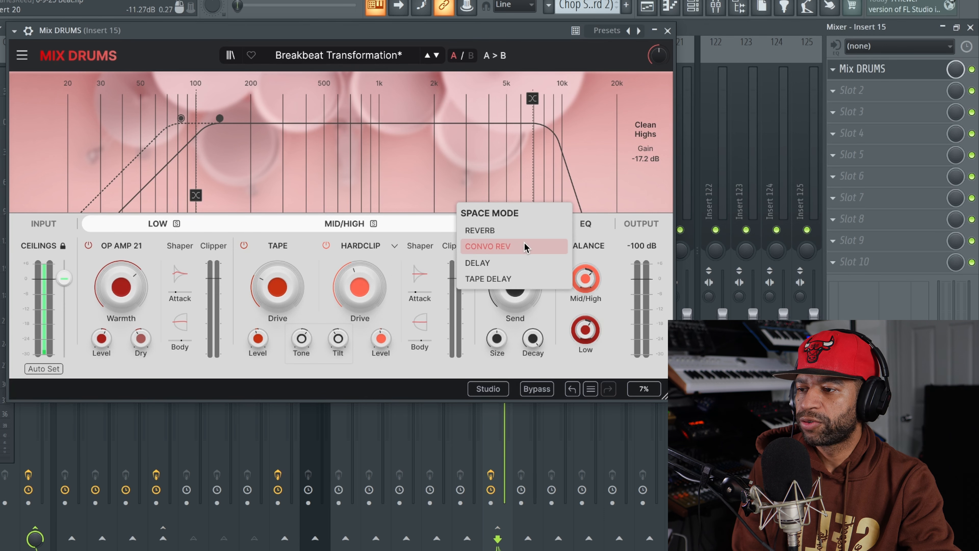
click(545, 303)
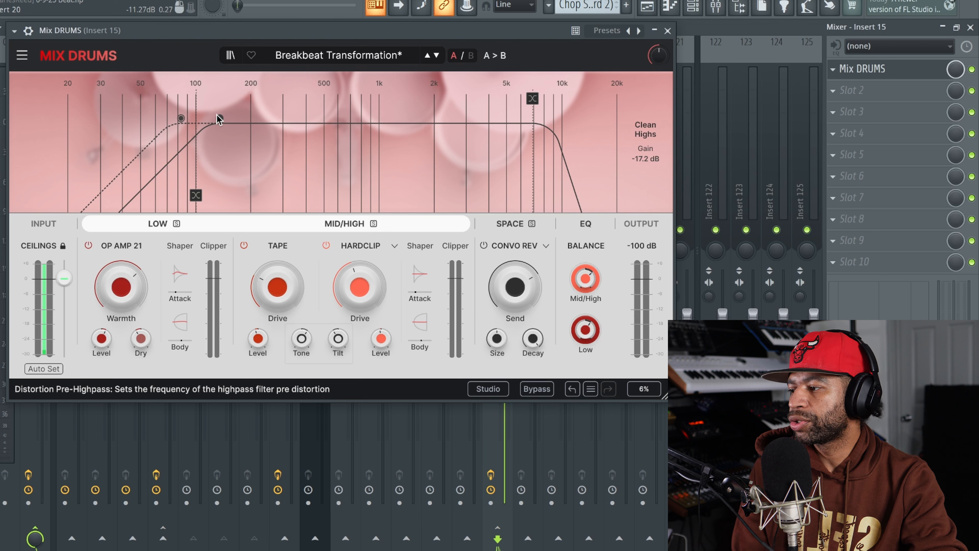
mouse_move(219, 120)
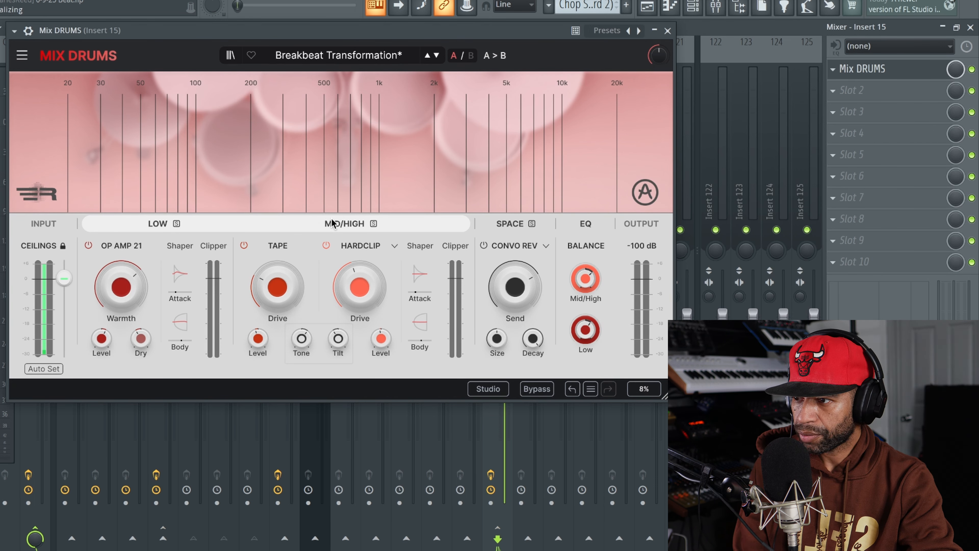
mouse_move(332, 224)
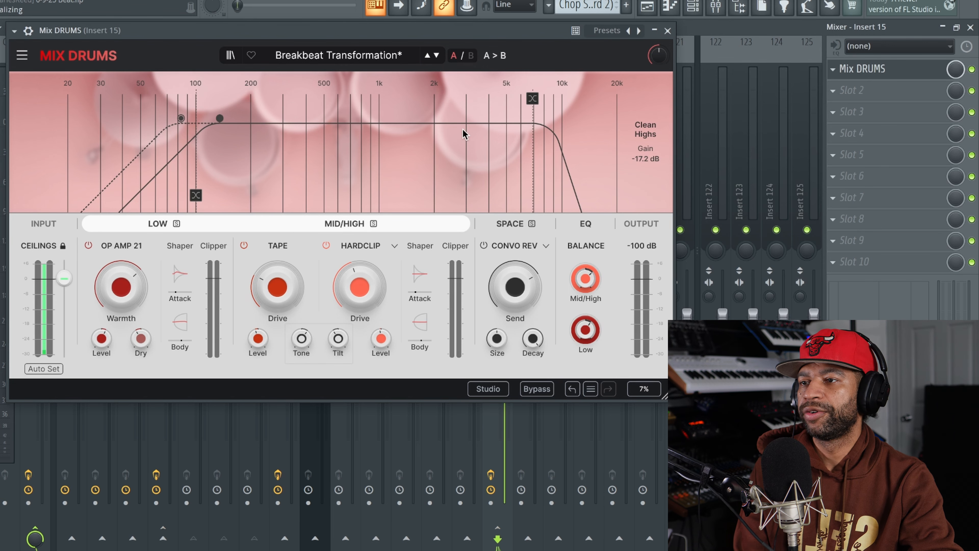
Close the Mix DRUMS window and play the arrangement from the start in the playlist, then stop playback.
click(655, 31)
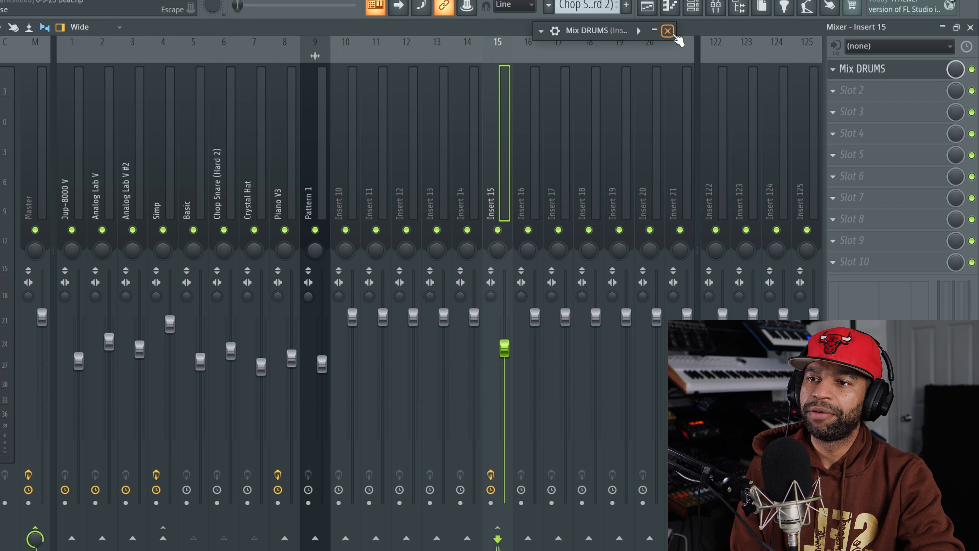
click(668, 31)
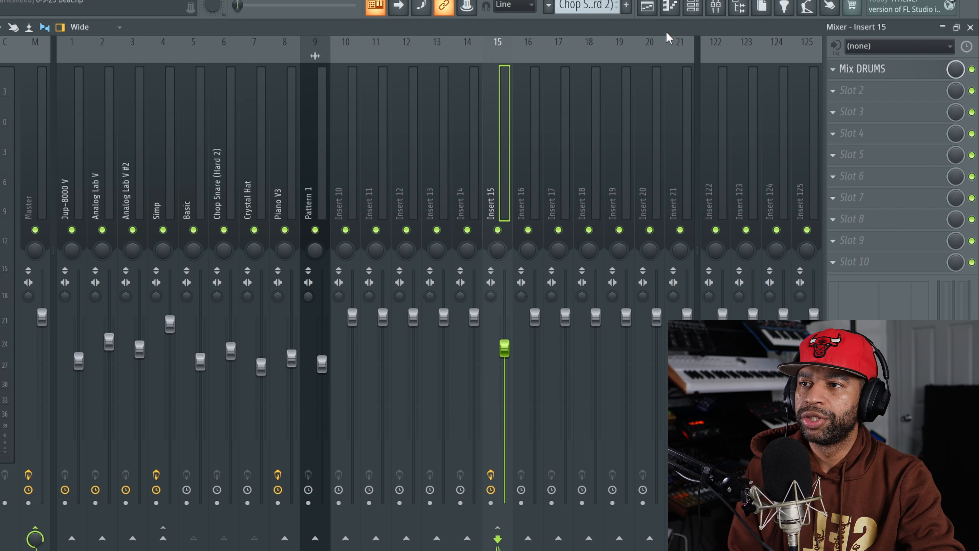
click(647, 12)
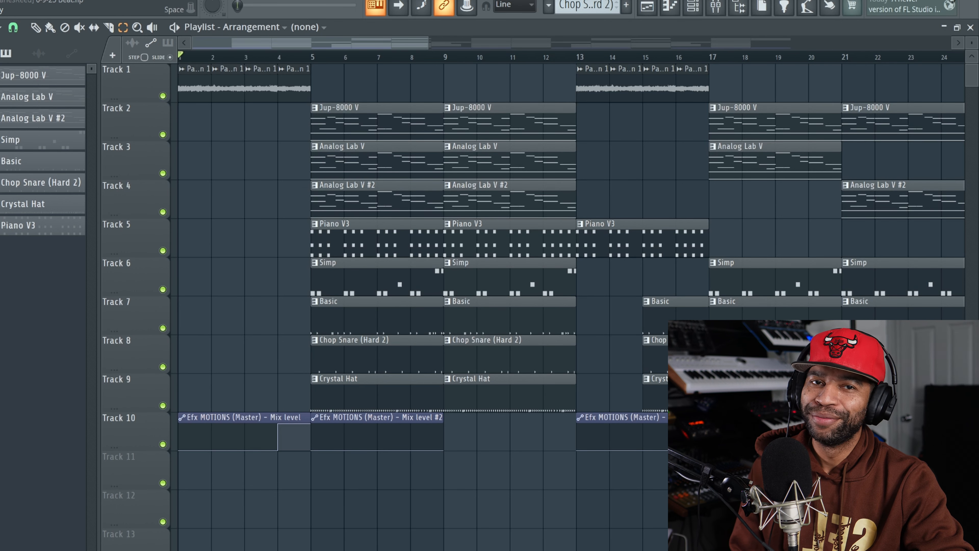
key(space)
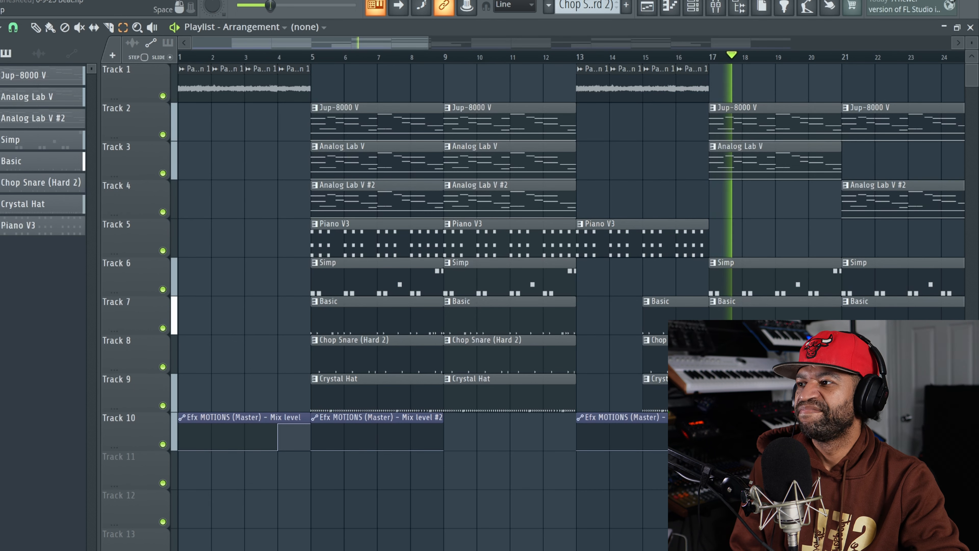
key(space)
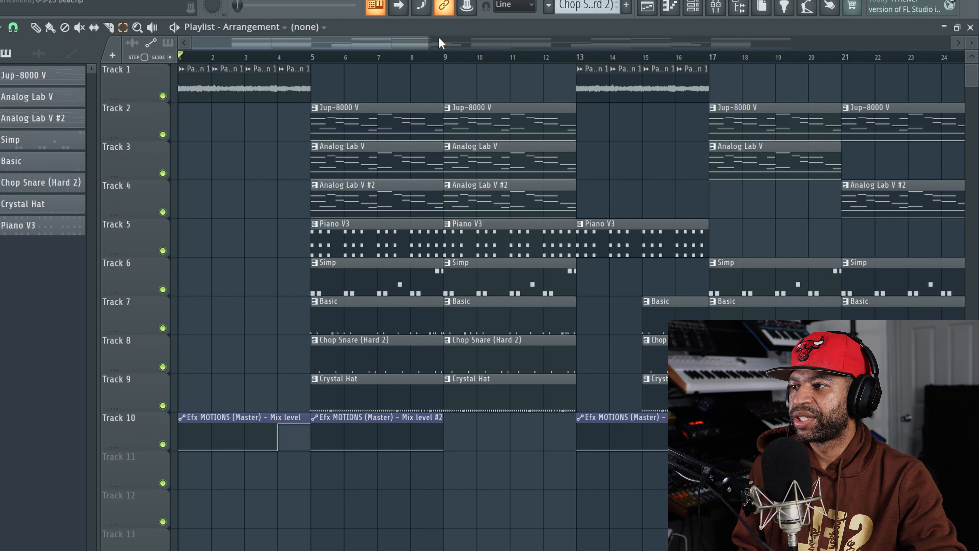
Select bars 5 to 9 of the playlist timeline and solo the Simp, Basic, Chop Snare (Hard 2) and Insert 15 mixer tracks.
drag(315, 61, 435, 78)
click(715, 7)
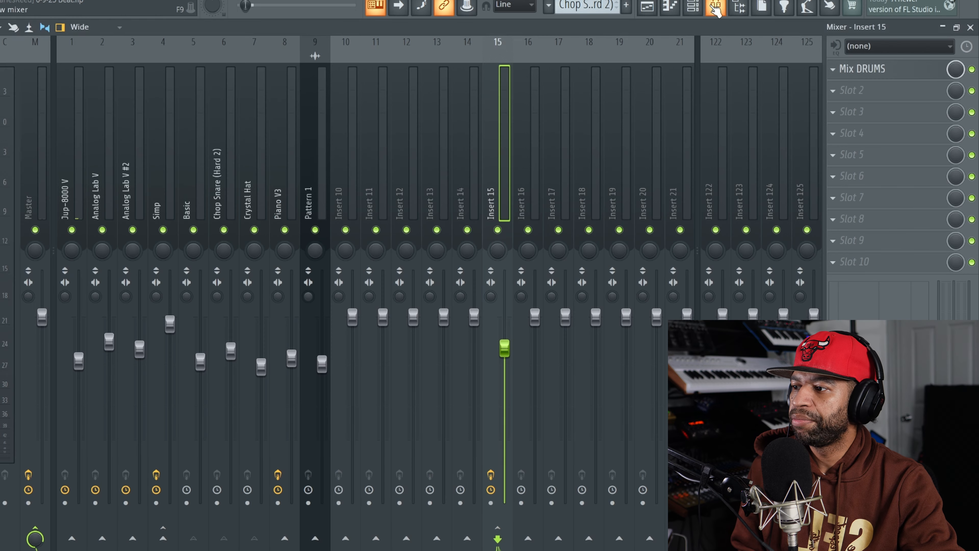
right_click(162, 230)
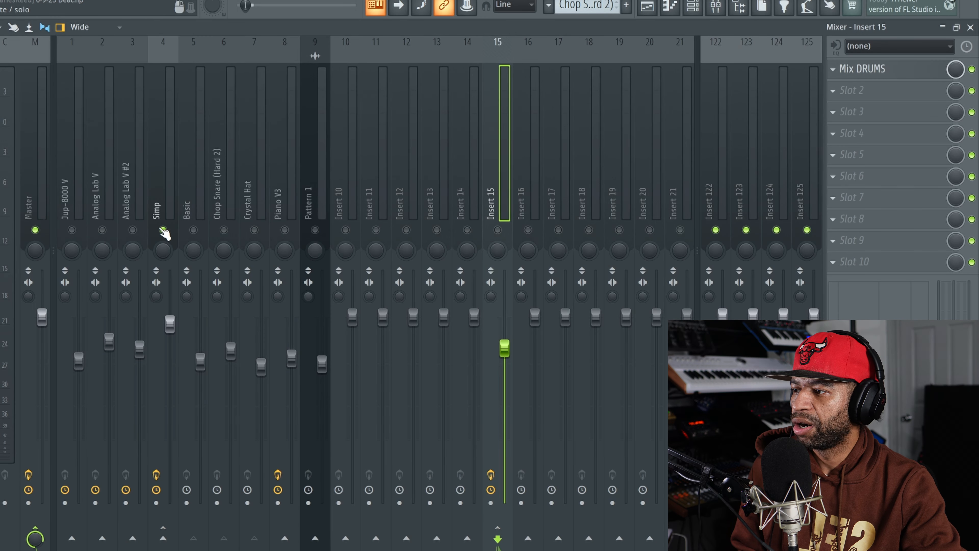
click(194, 230)
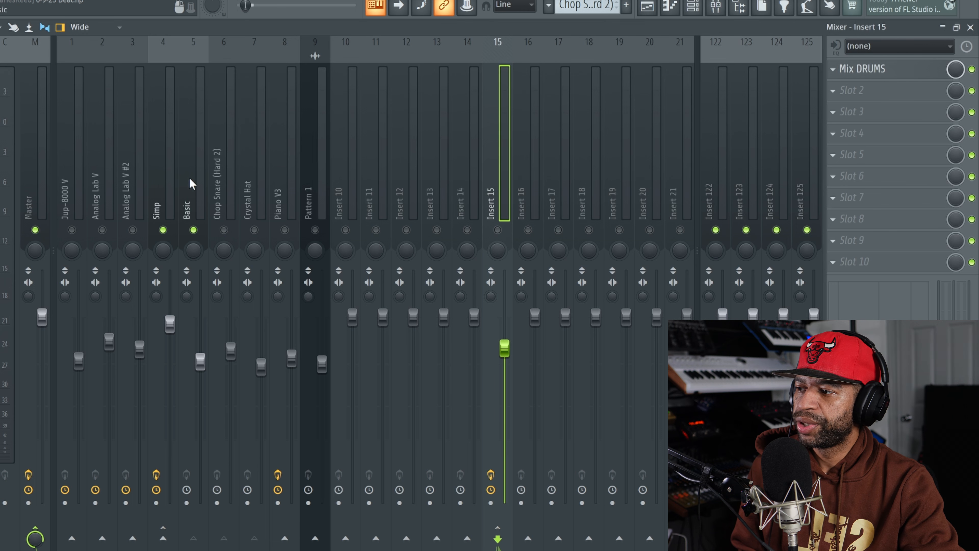
click(223, 230)
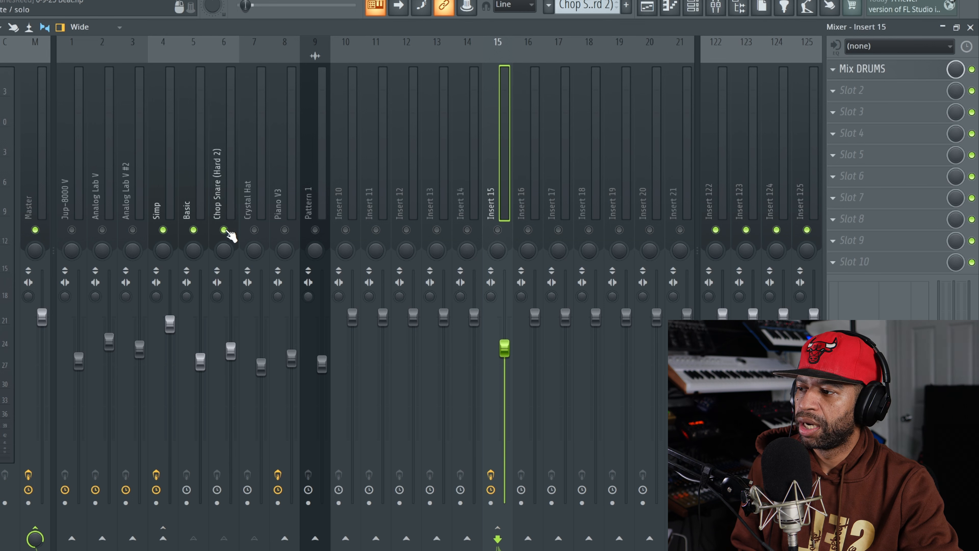
click(498, 230)
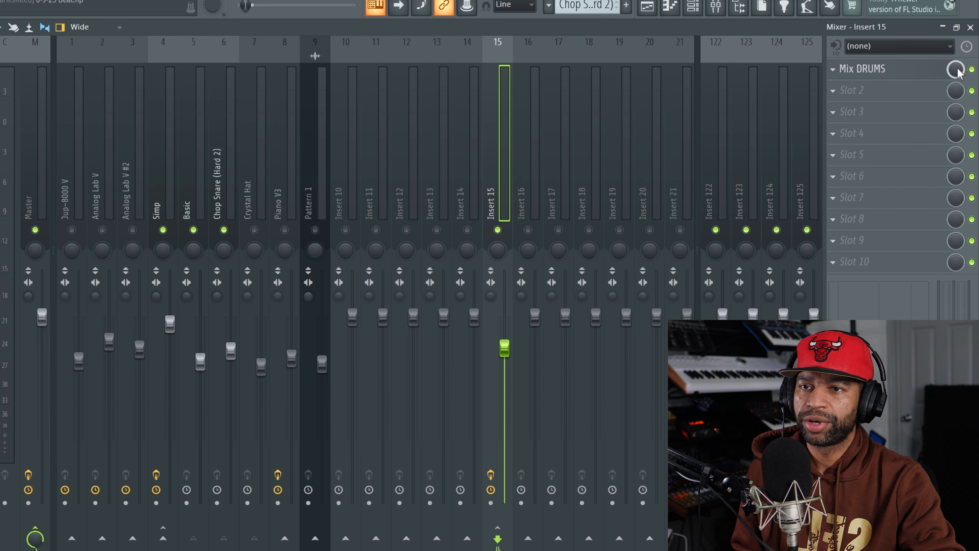
Disable the Mix DRUMS effect on Insert 15 and remove the Simp track from the soloed drum playback.
click(971, 70)
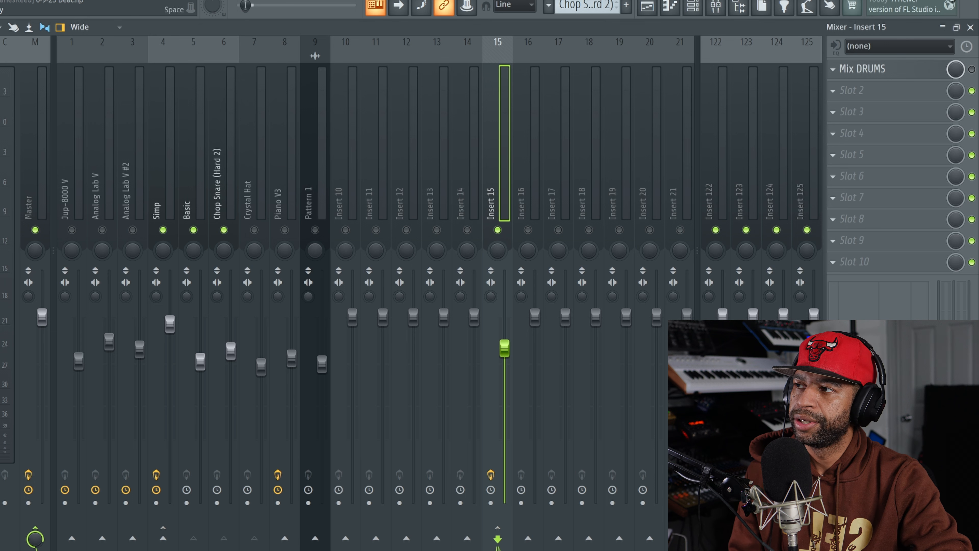
key(space)
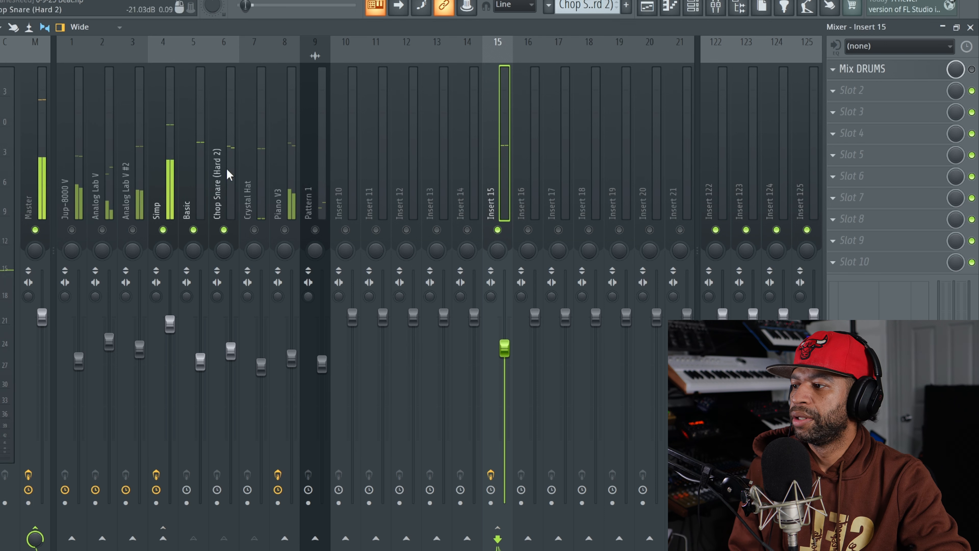
click(163, 230)
key(space)
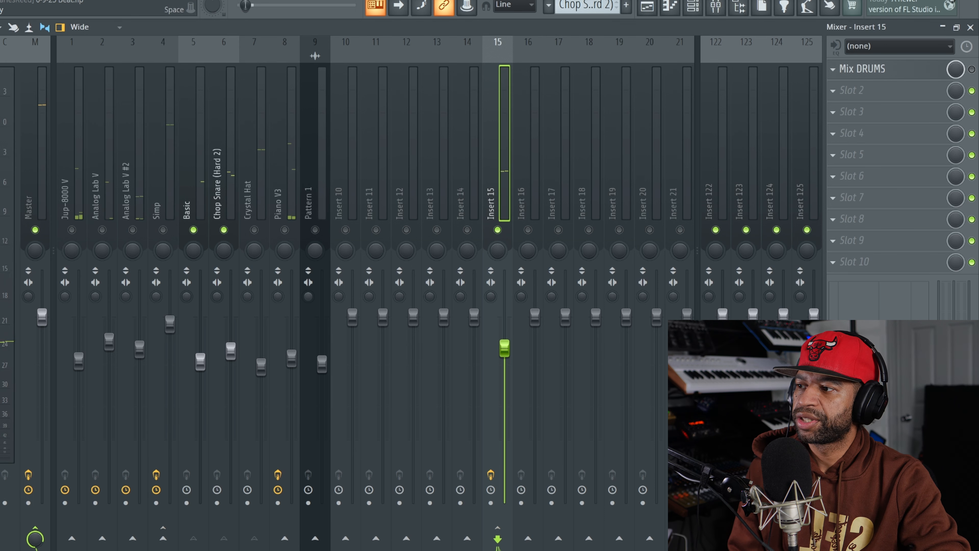
Add the Crystal Hat track to the soloed tracks and play the unprocessed drums again.
key(space)
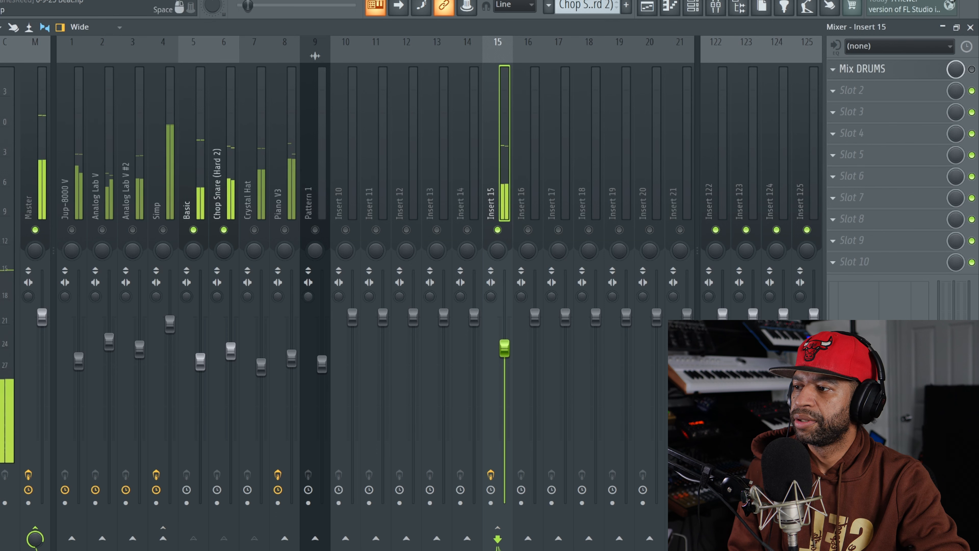
click(254, 229)
key(space)
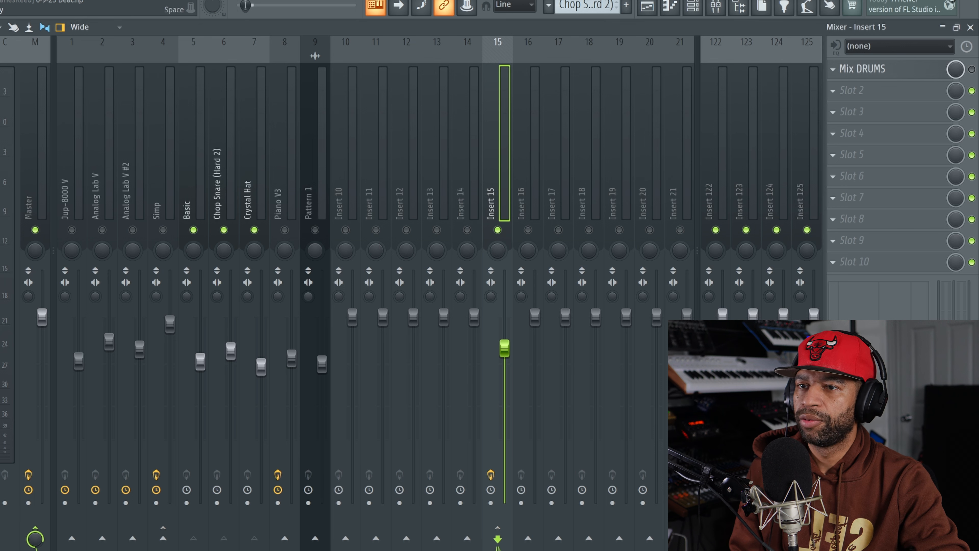
key(space)
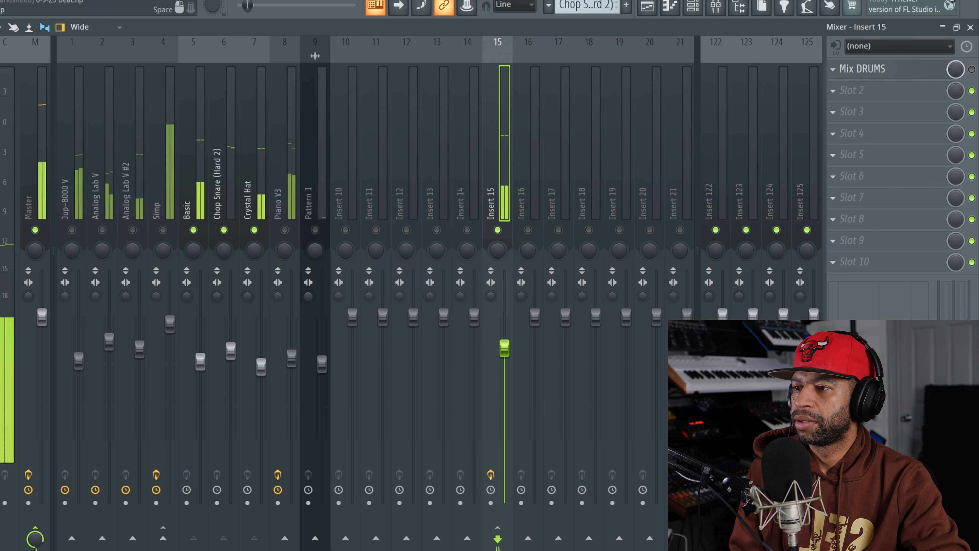
key(space)
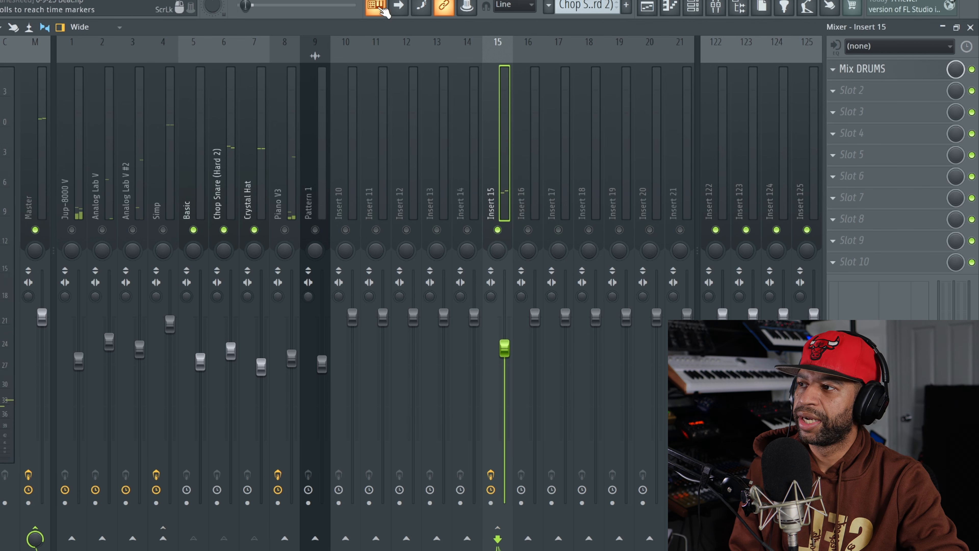
Enable Mix DRUMS on Insert 15, open its full plug-in window and audition the drums with the Breakbeat Transformation preset.
key(space)
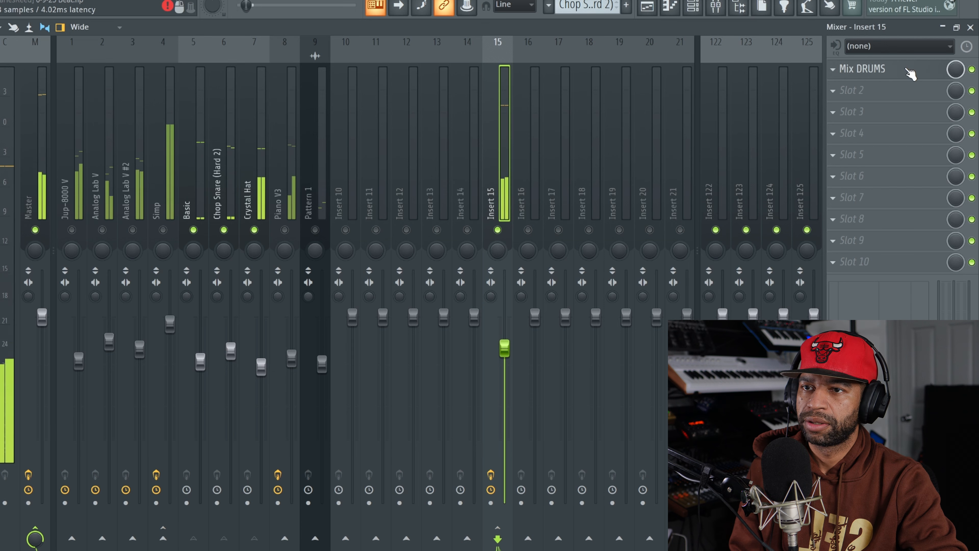
click(864, 69)
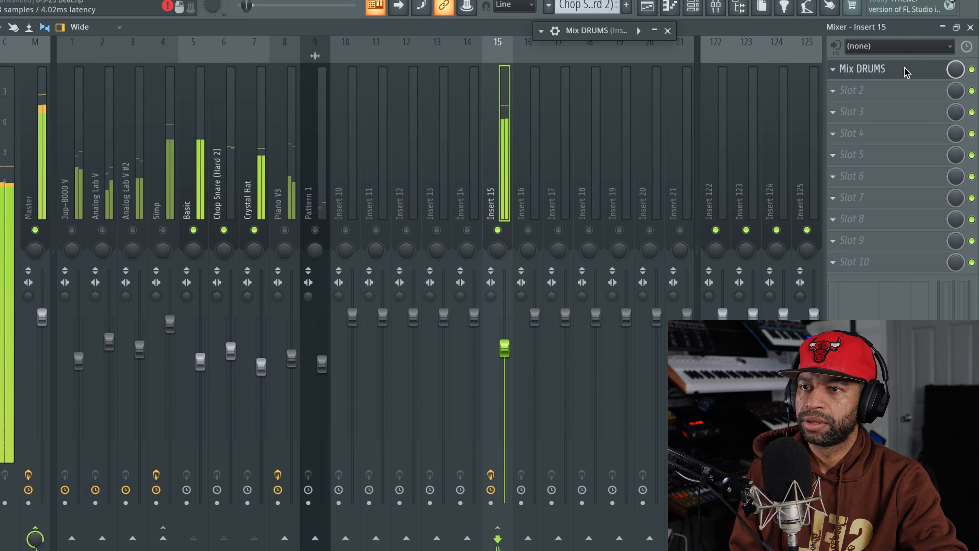
click(655, 31)
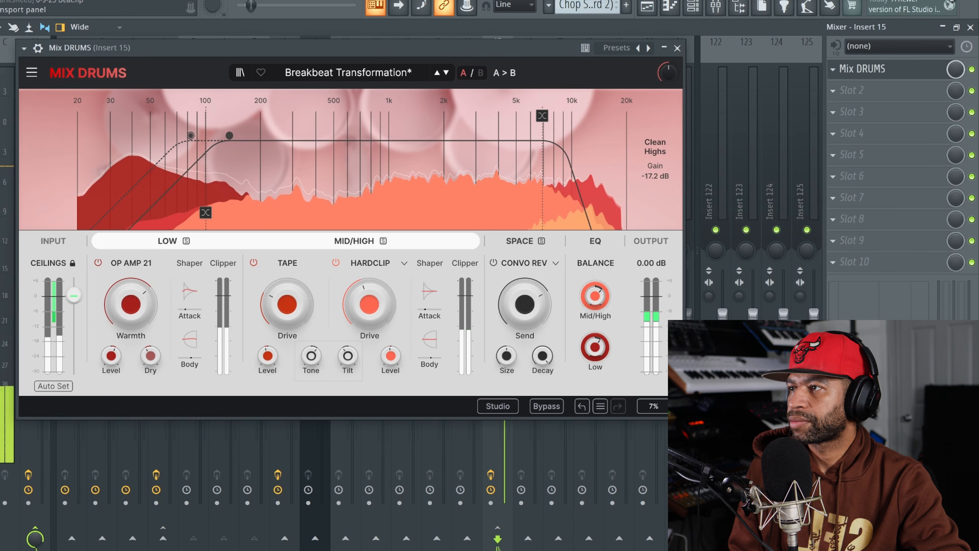
key(space)
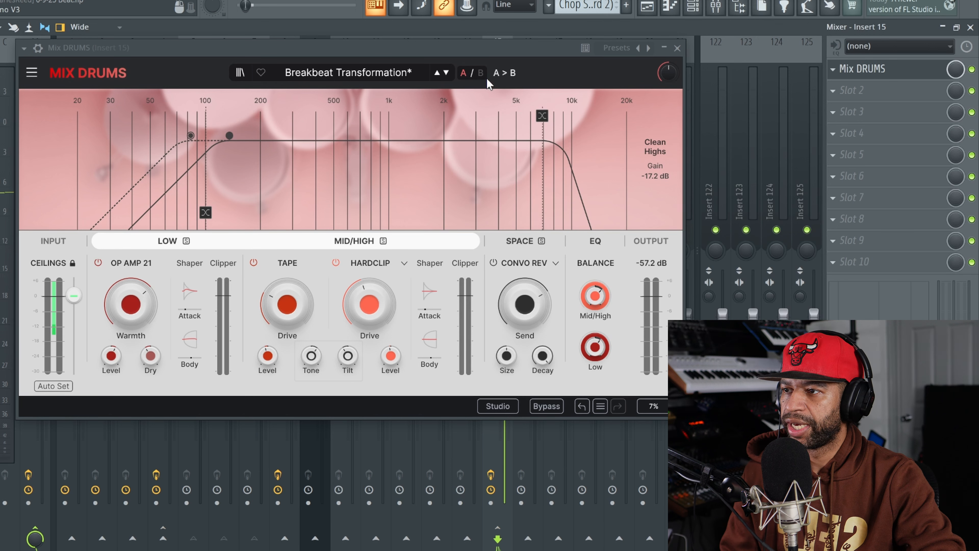
key(space)
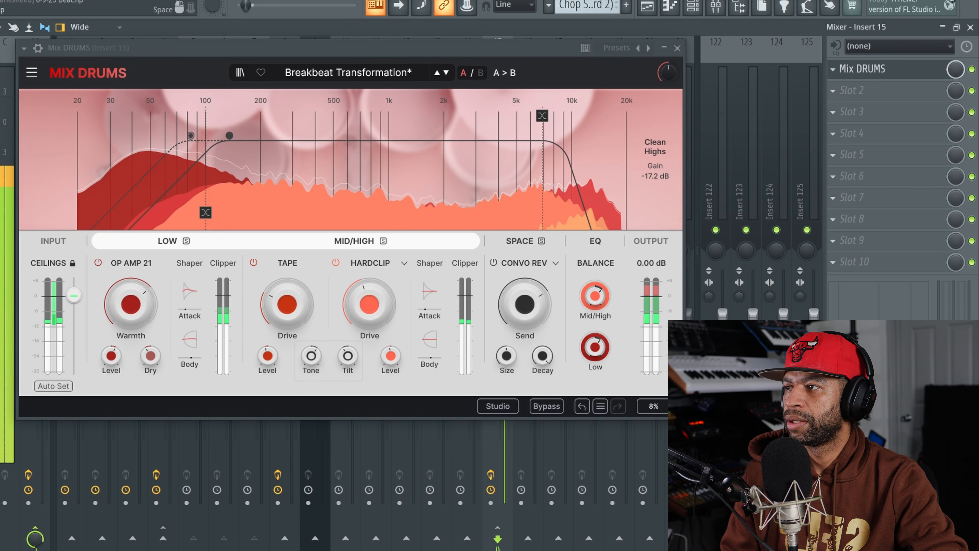
key(space)
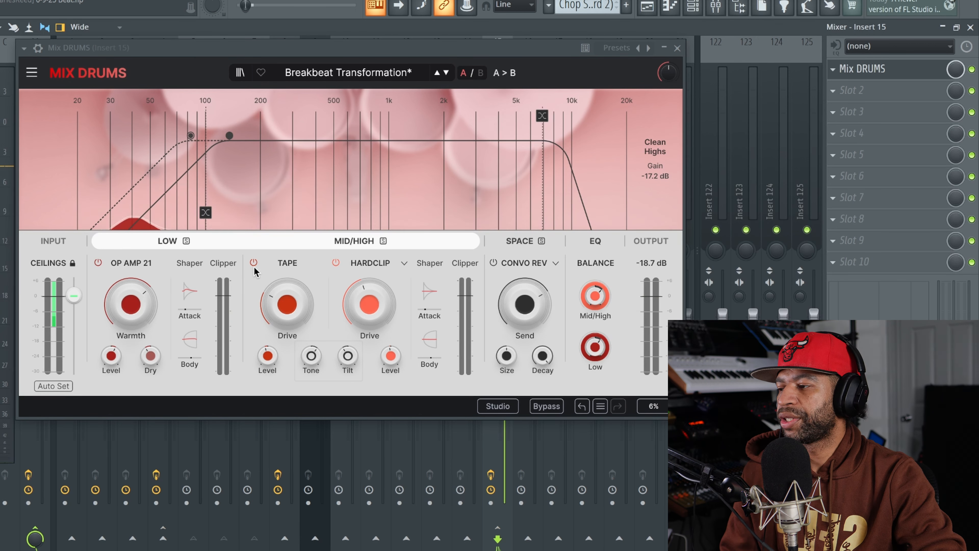
Load the Creative Drums preset Chop It Short and compare the drums with the plug-in bypassed and active.
click(351, 71)
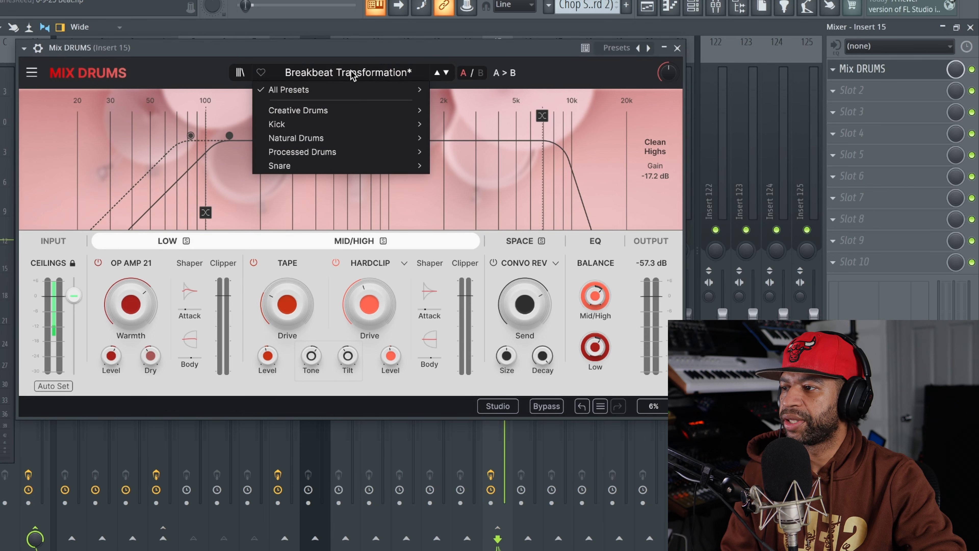
mouse_move(347, 117)
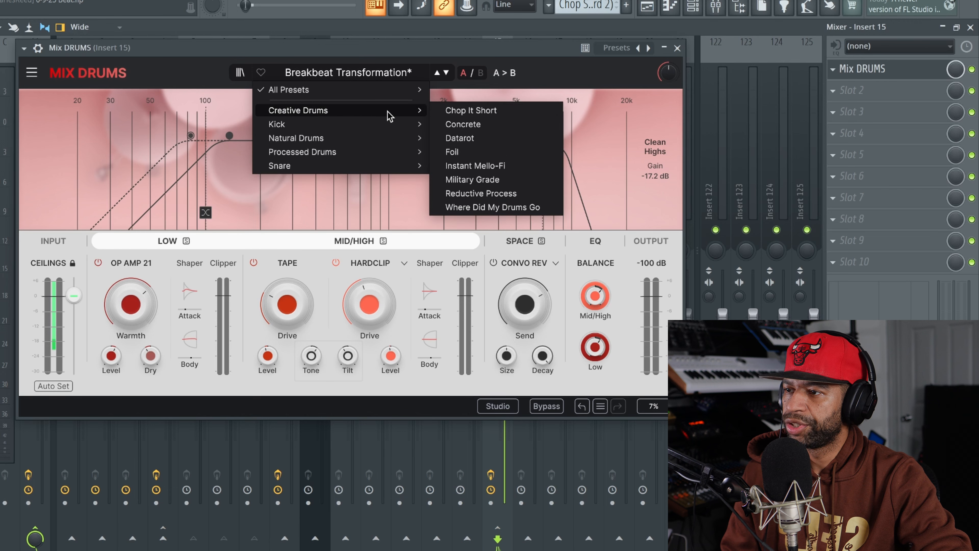
click(458, 116)
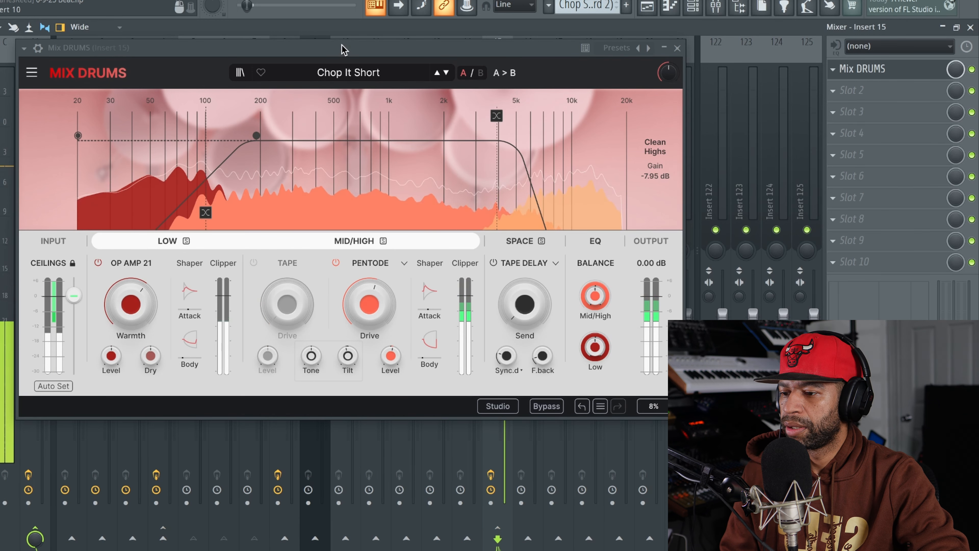
click(542, 408)
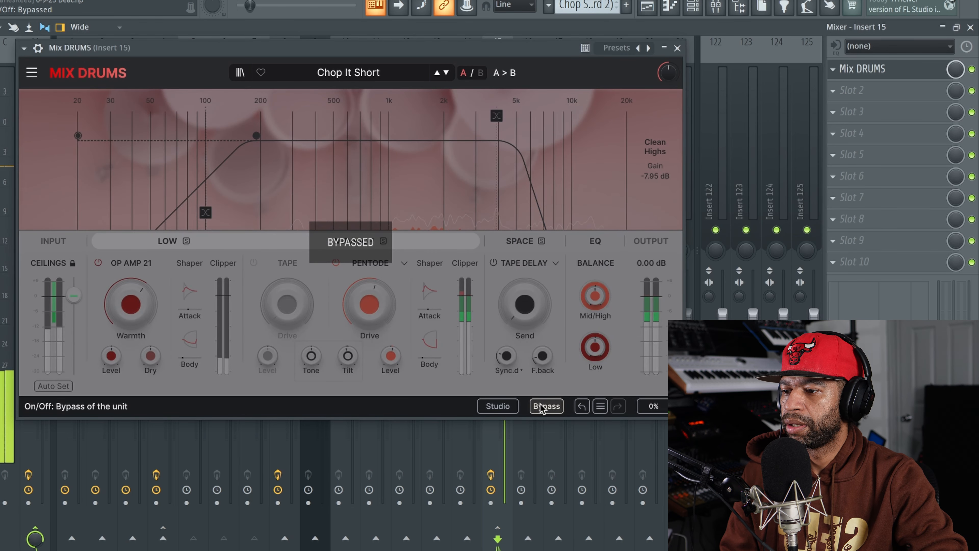
click(540, 407)
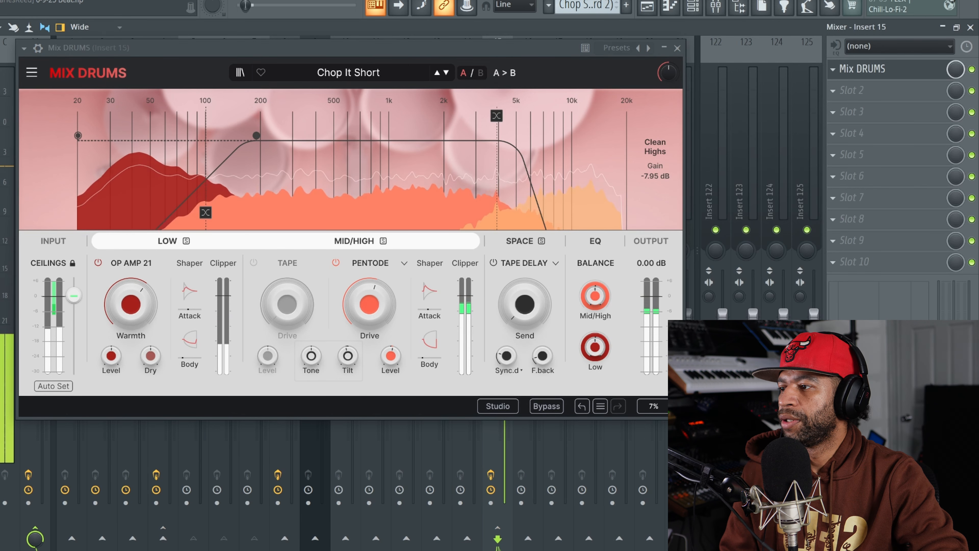
Lower the distortion pre-highpass filter frequency to about 60 Hz.
drag(255, 135, 172, 139)
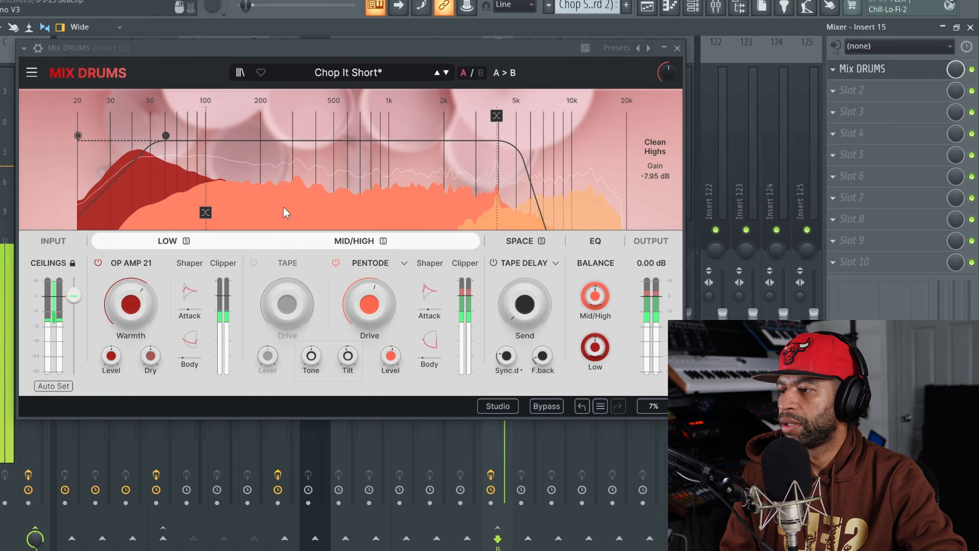
click(165, 245)
mouse_move(165, 243)
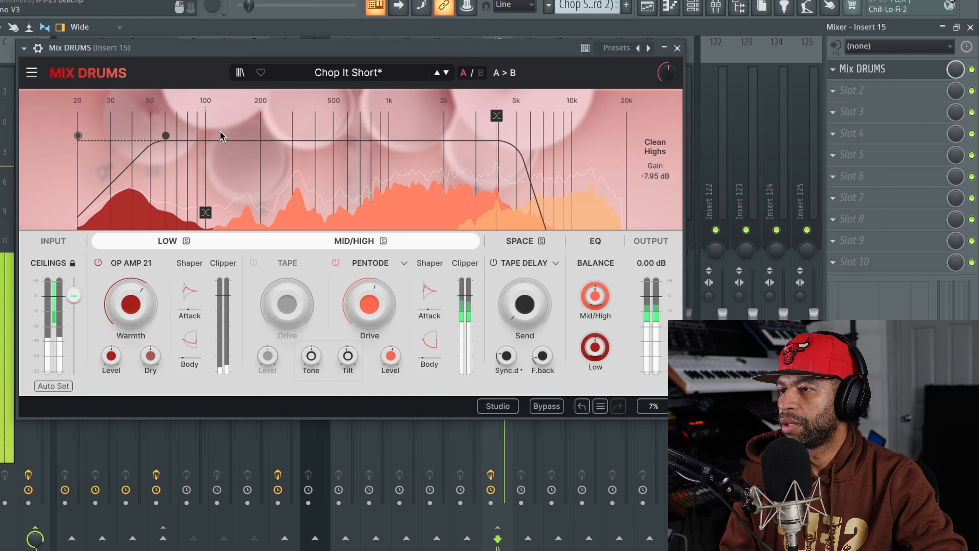
key(space)
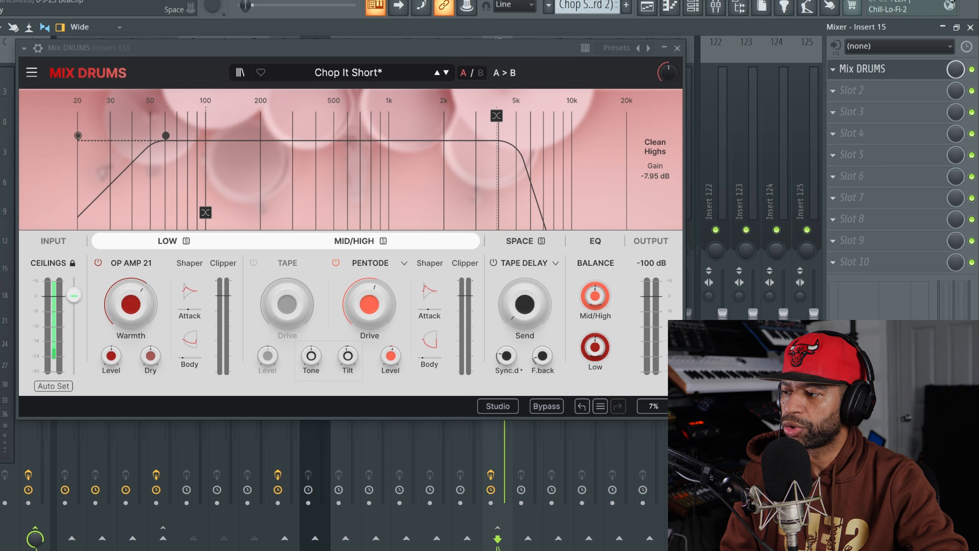
Set the low band shaper's attack gain to about 3.6 dB and raise its body gain while auditioning the drums.
key(space)
mouse_move(189, 291)
mouse_down()
mouse_move(189, 309)
mouse_move(189, 288)
mouse_up()
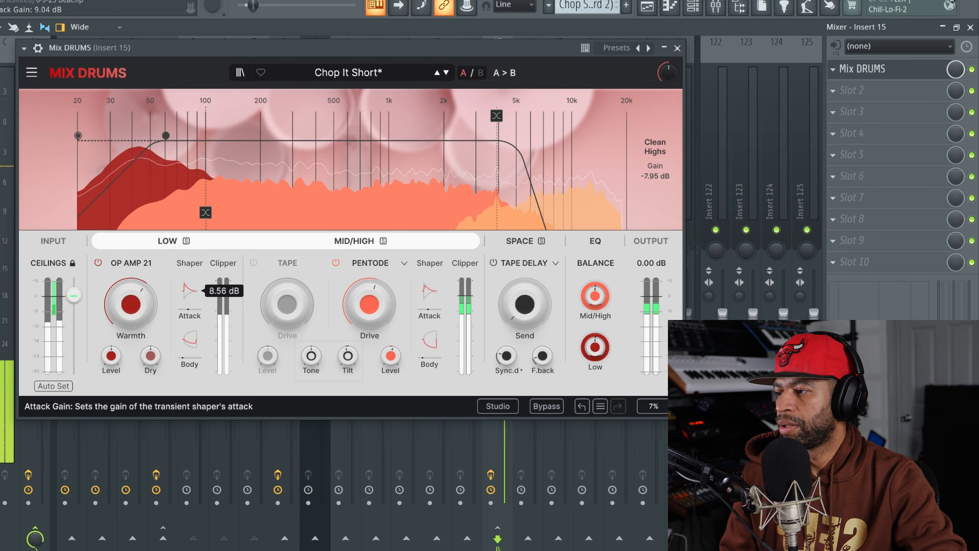
drag(189, 288, 189, 290)
mouse_move(190, 347)
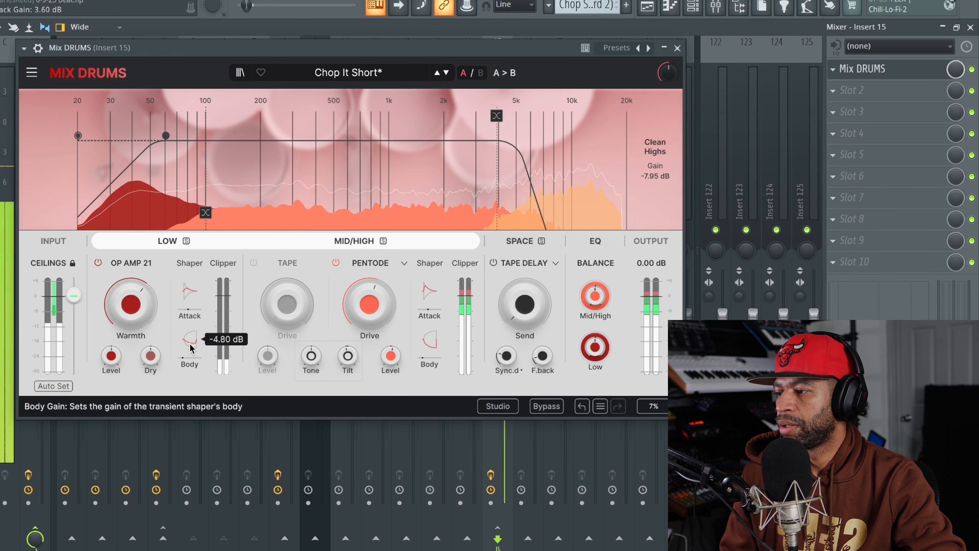
drag(190, 339, 190, 331)
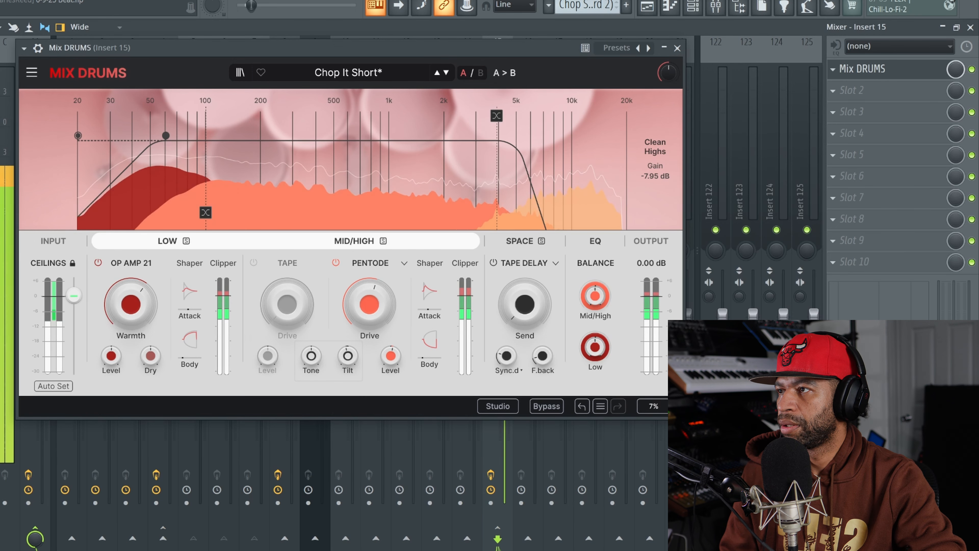
key(space)
mouse_move(187, 342)
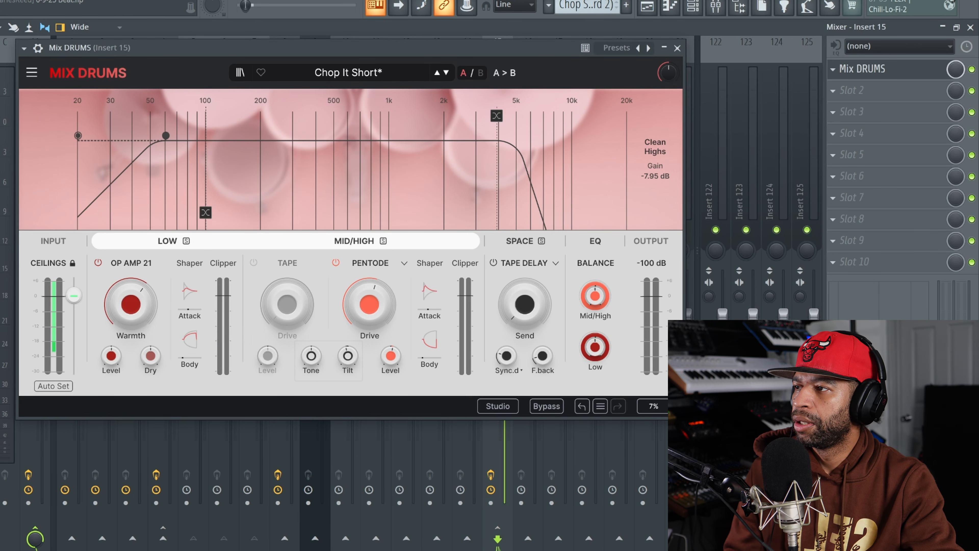
Shorten the low band shaper's body time to 5.00 ms and reduce its attack time during playback.
key(space)
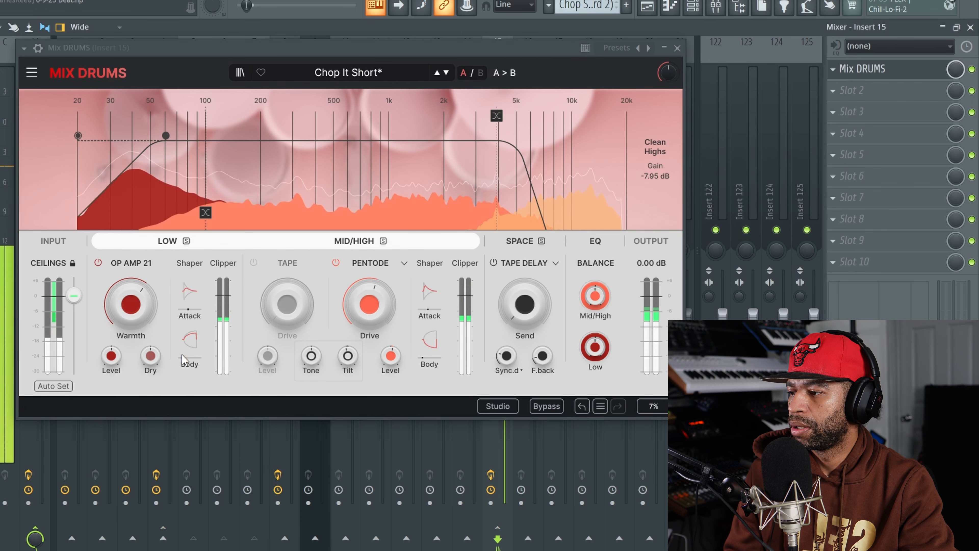
drag(183, 359, 178, 359)
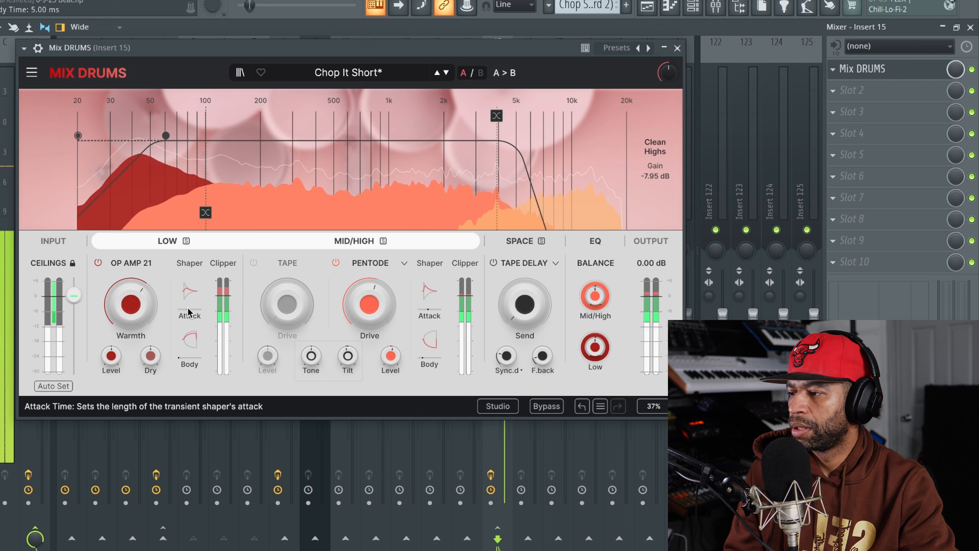
drag(189, 311, 180, 311)
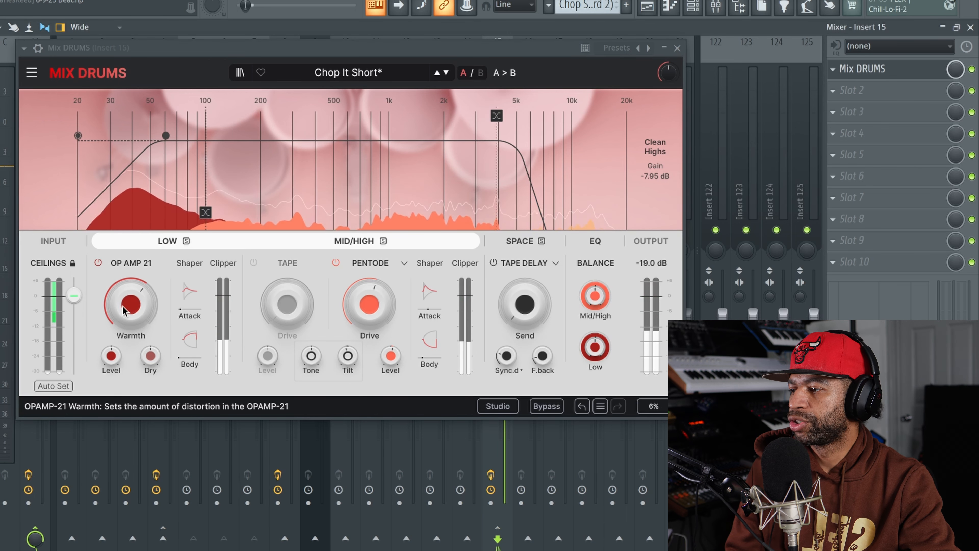
Raise the OP AMP 21 warmth and compare the drums with this low-band distortion off and on.
drag(131, 305, 132, 308)
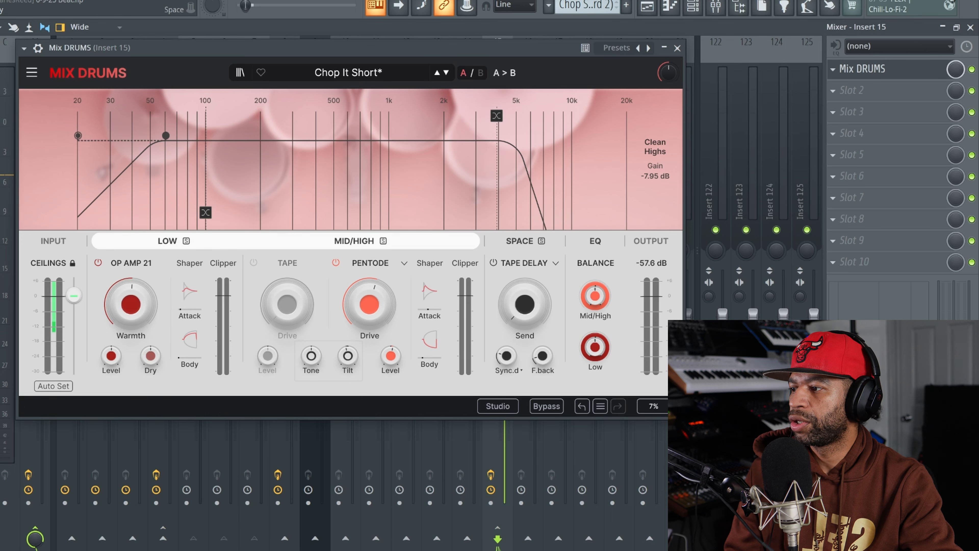
drag(131, 304, 131, 293)
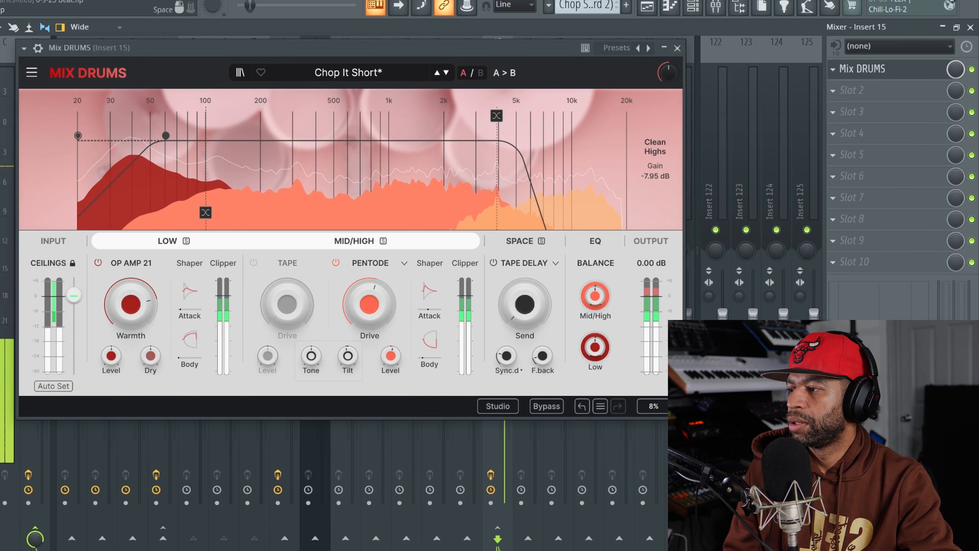
click(99, 262)
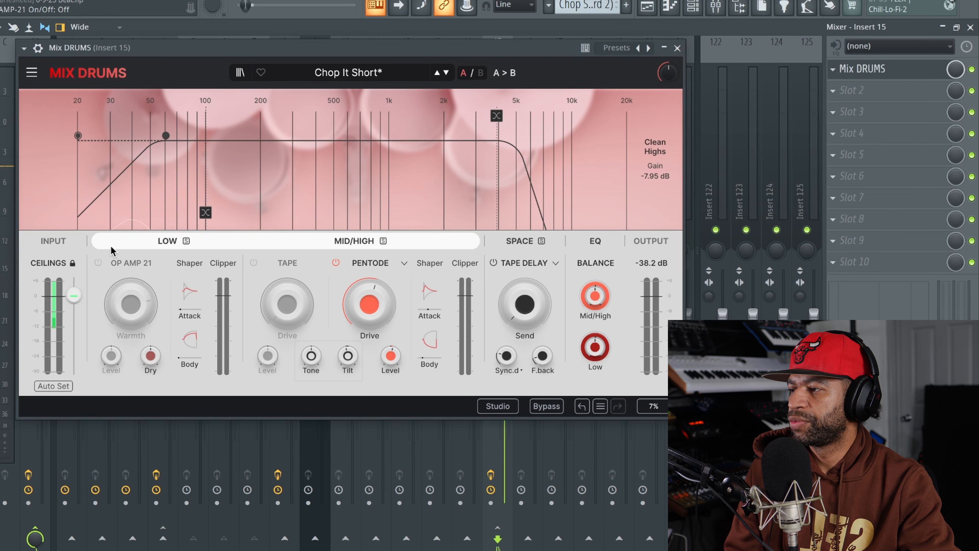
key(space)
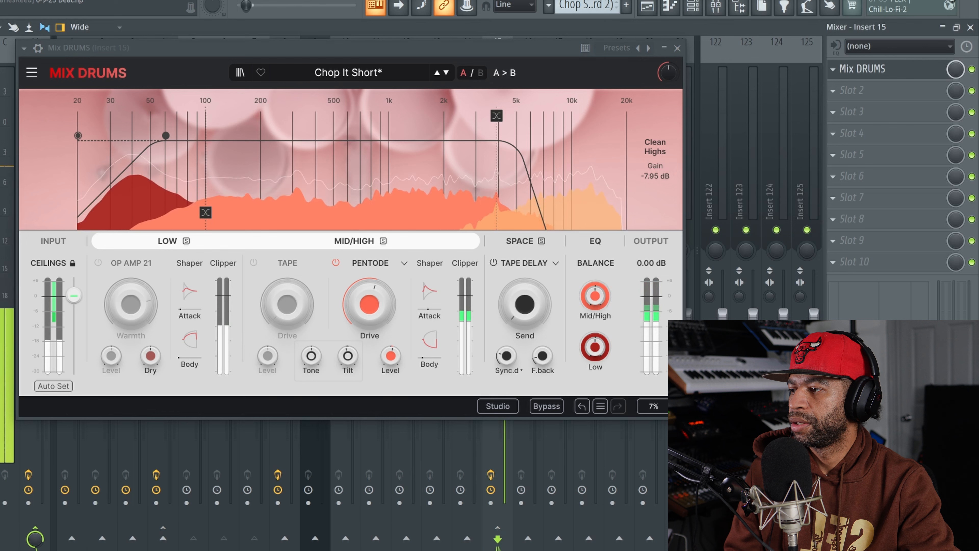
click(98, 266)
click(98, 264)
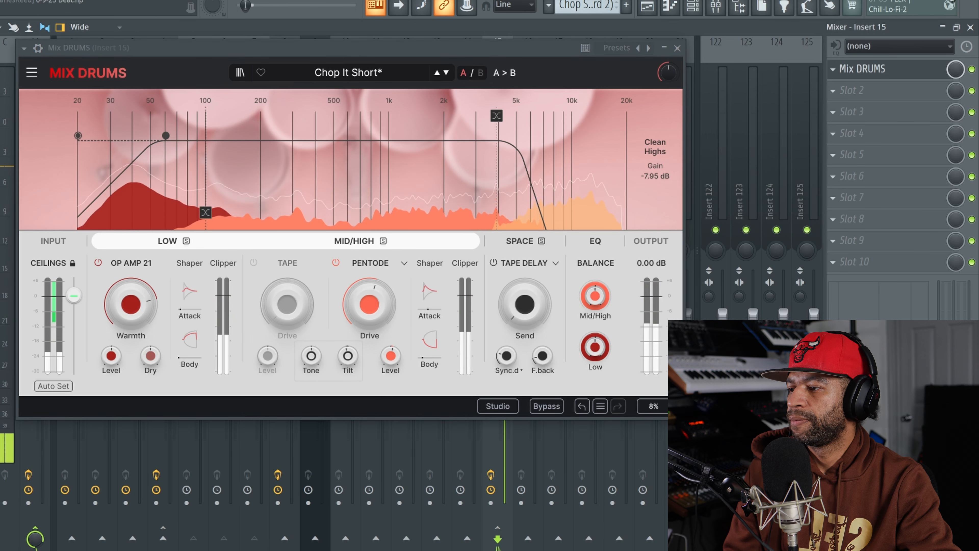
Enable the Tape distortion in the mid/high band and set its drive to about 54.8 %.
click(253, 264)
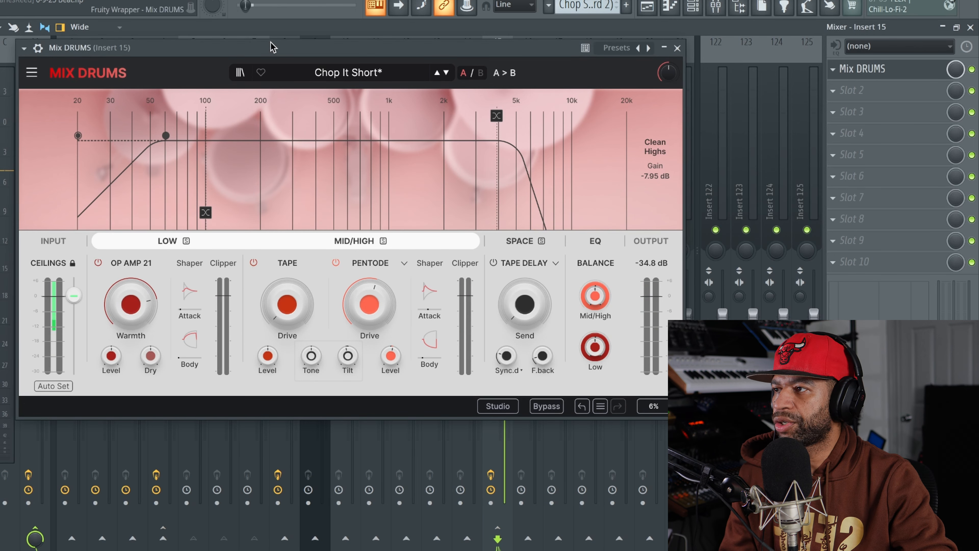
drag(287, 305, 287, 267)
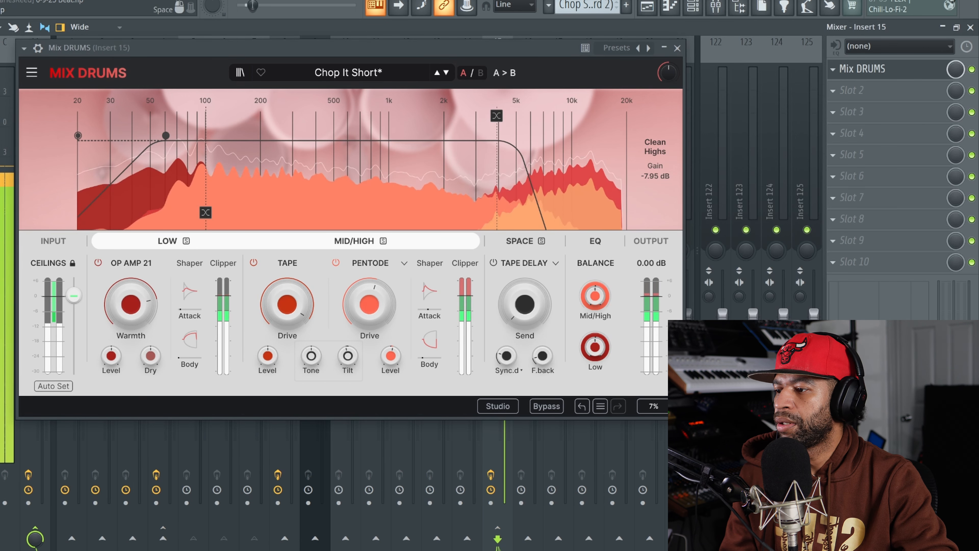
drag(293, 301, 293, 314)
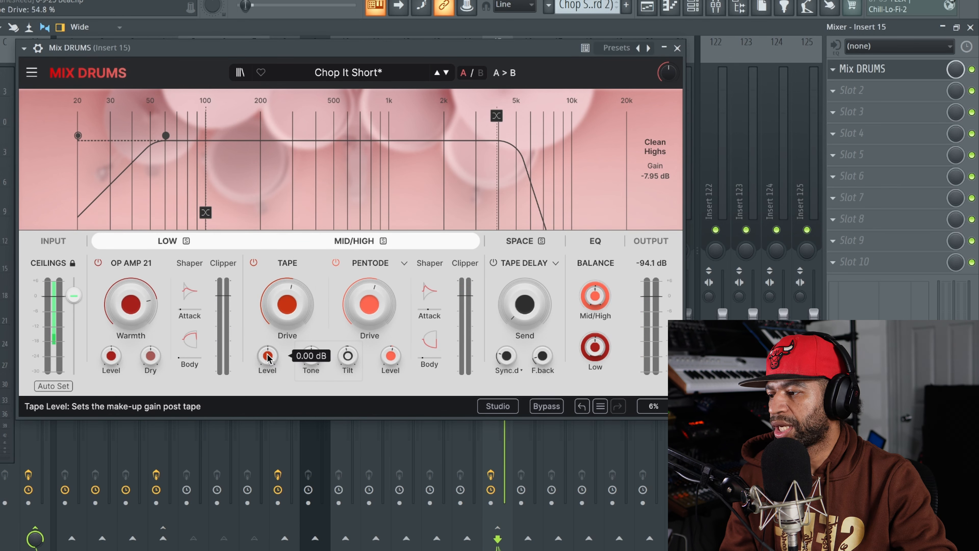
key(space)
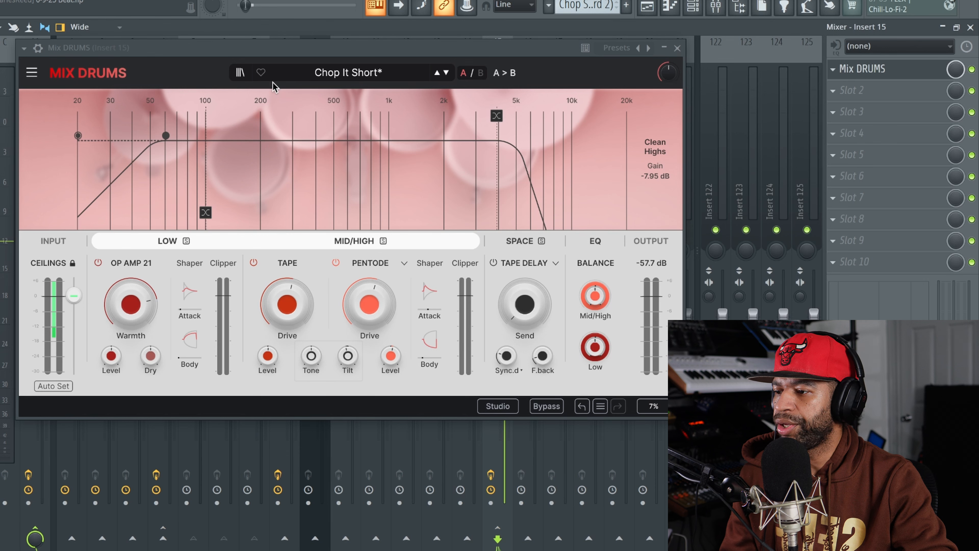
Try the mid/high tilt filter at about 6.65 dB and adjust the tone while the drums play.
key(space)
drag(347, 355, 347, 345)
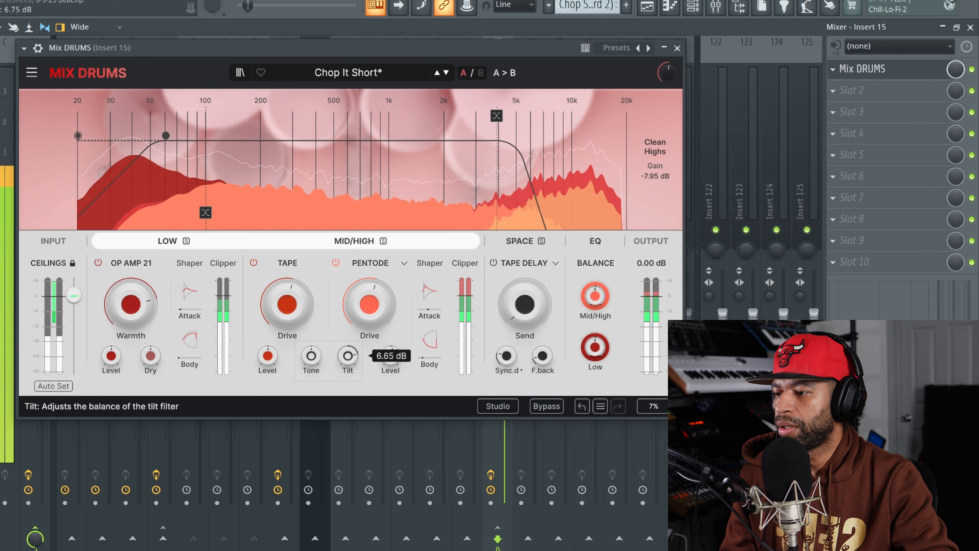
drag(348, 355, 311, 356)
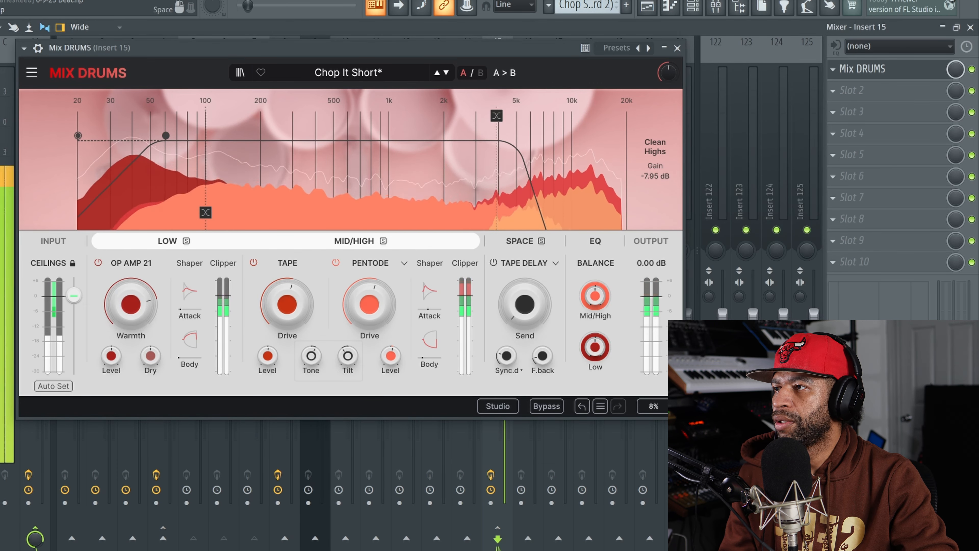
click(287, 1)
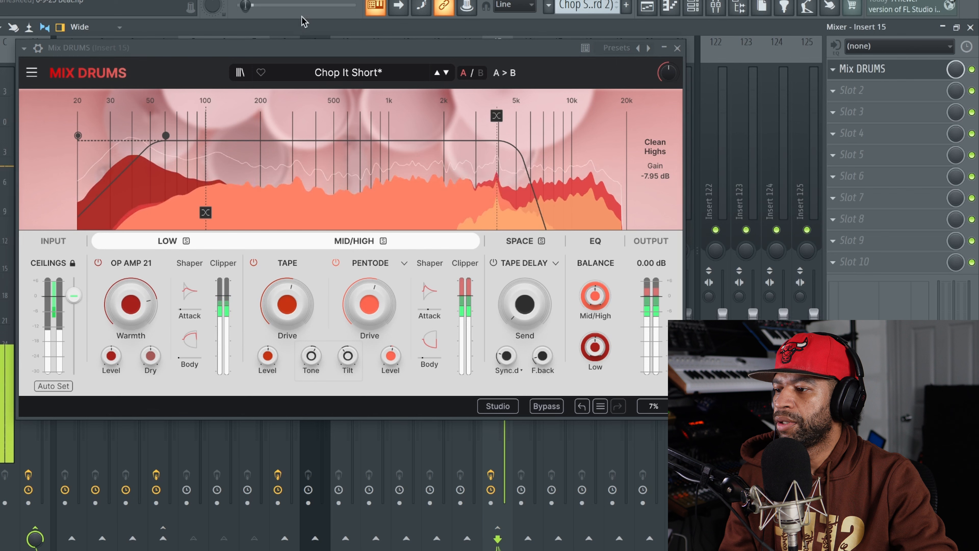
Change the mid/high distortion model from Pentode to the digital Bit Crush and set its bit depth to about 69.6 %.
click(371, 264)
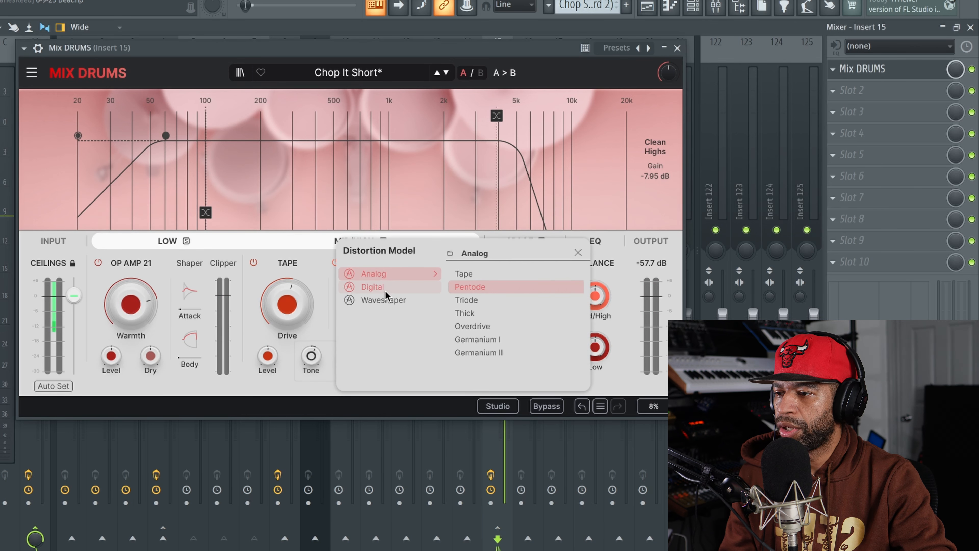
mouse_move(385, 290)
click(460, 275)
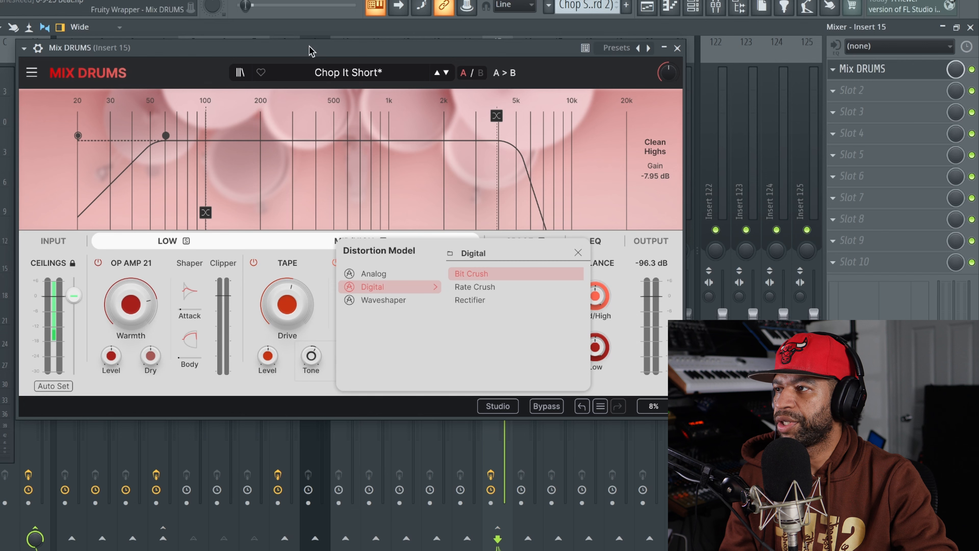
key(space)
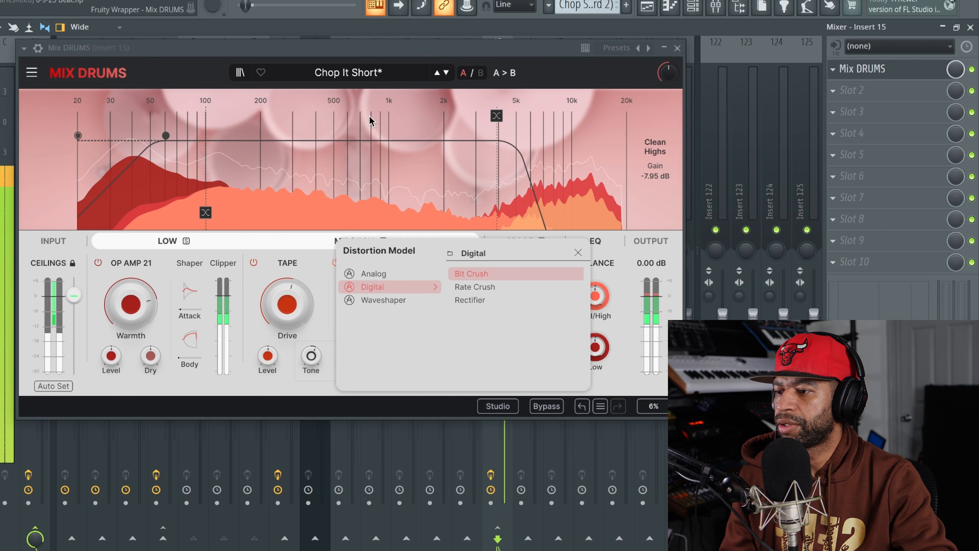
click(467, 272)
mouse_move(369, 304)
mouse_down()
mouse_move(369, 285)
mouse_move(369, 295)
mouse_up()
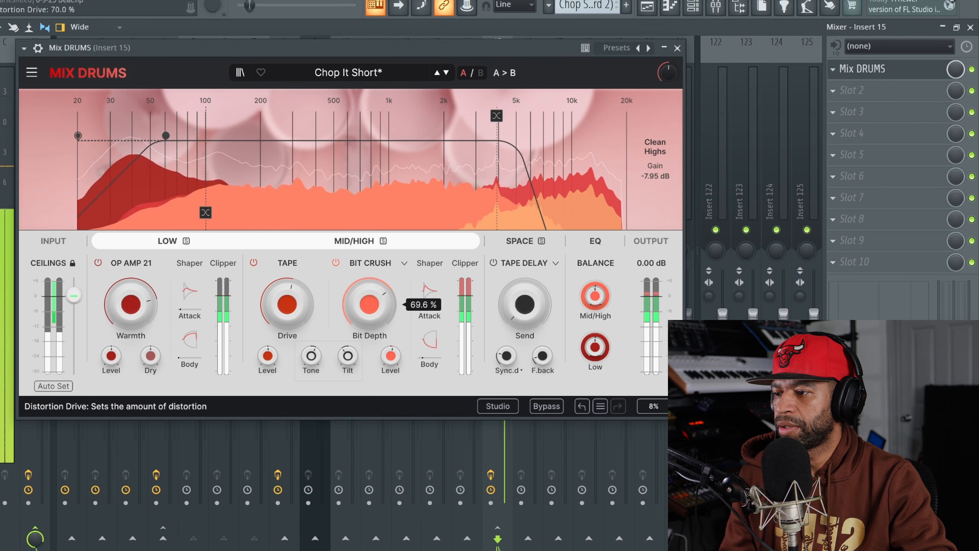
Audition the digital Rectifier and the analog Triode and Overdrive models for the mid/high distortion.
click(404, 263)
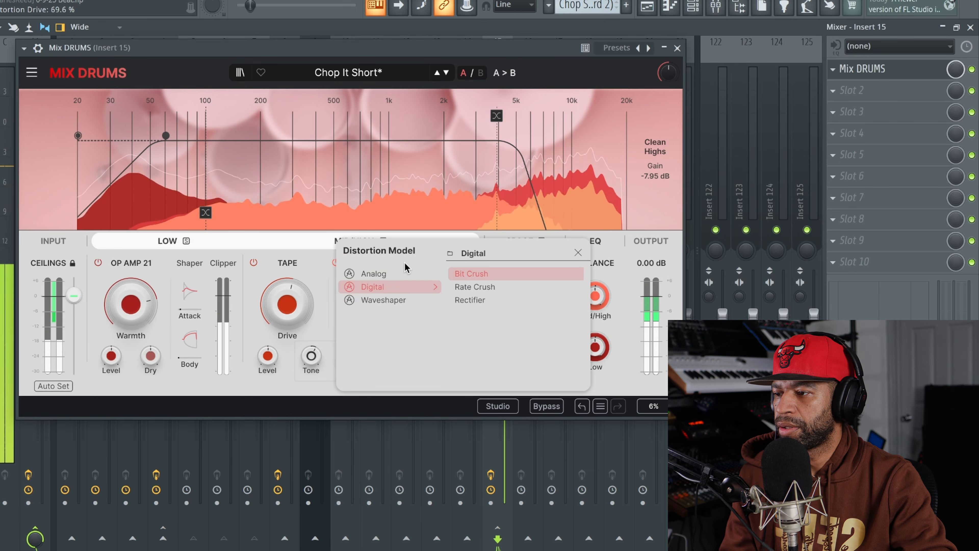
click(463, 300)
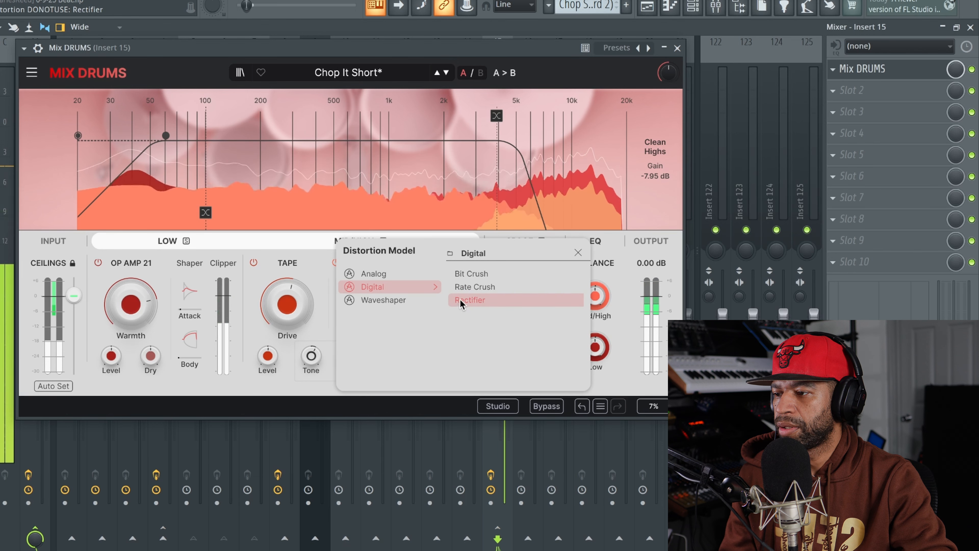
mouse_move(385, 277)
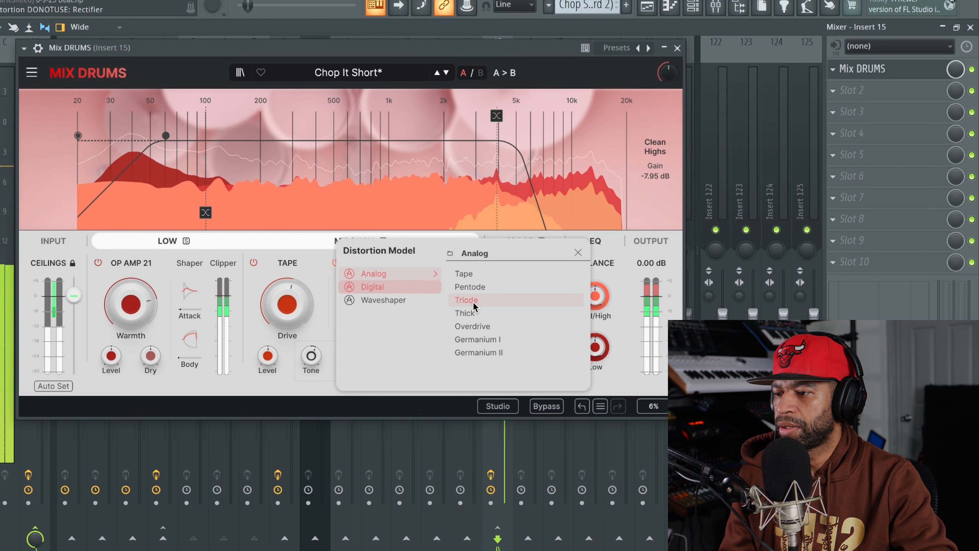
click(467, 300)
click(472, 326)
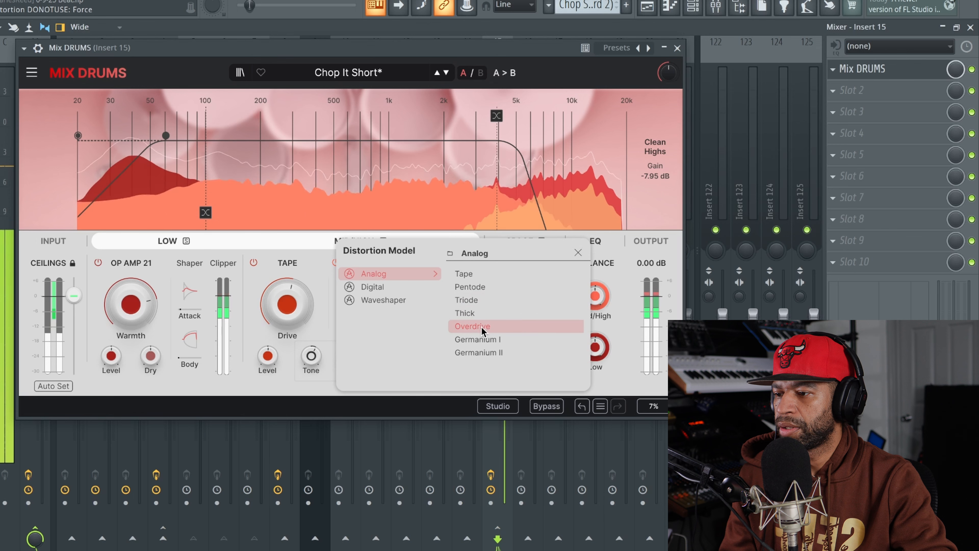
Try the Core waveshaper, choose Hardclip as the mid/high distortion model and play the drums with it.
mouse_move(396, 301)
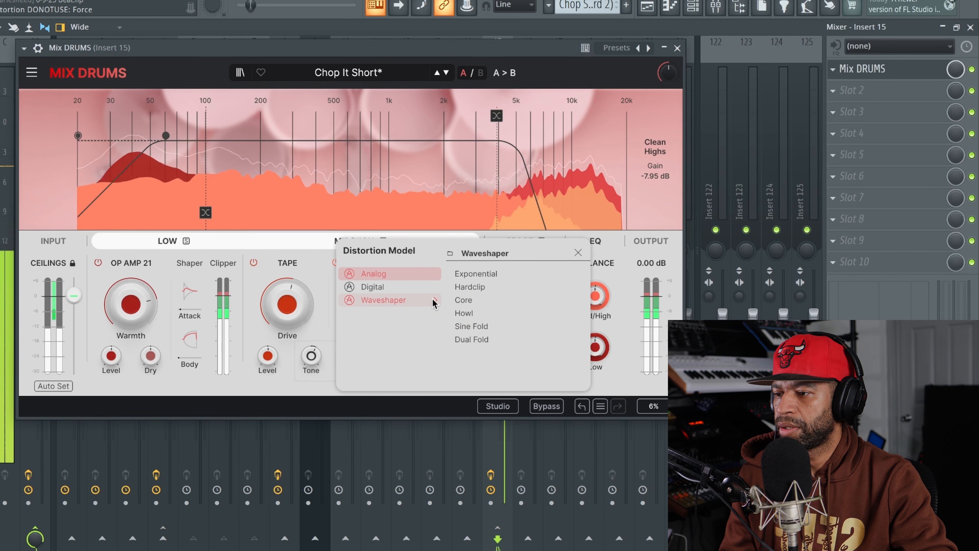
click(461, 300)
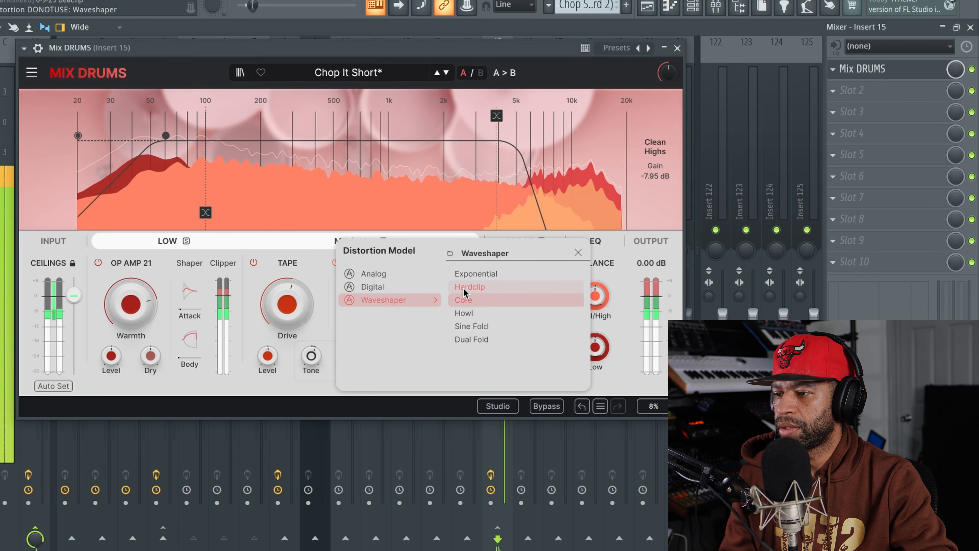
click(464, 290)
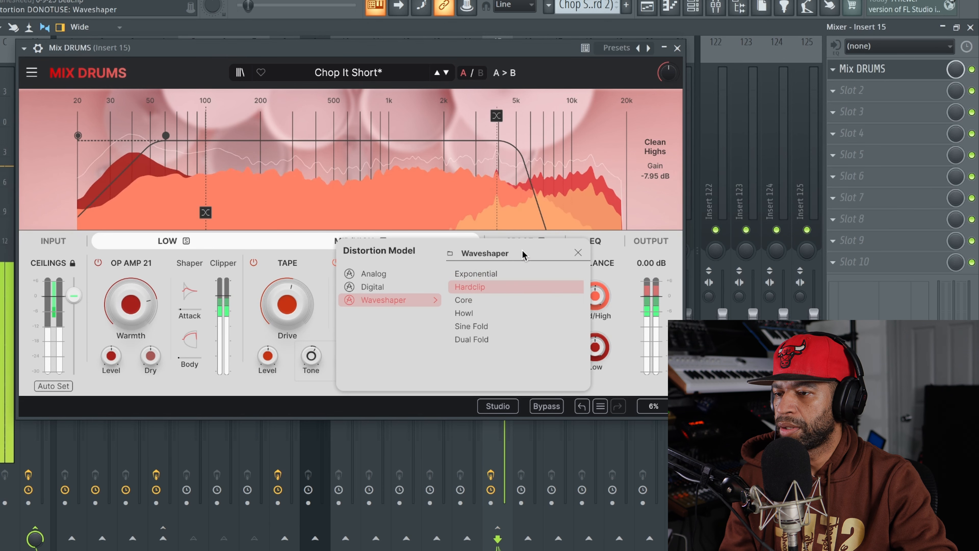
click(576, 253)
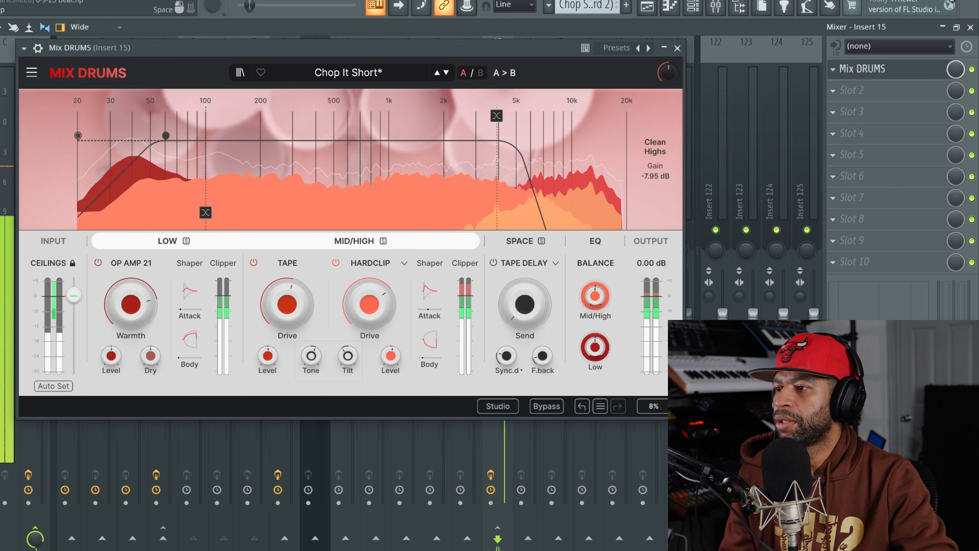
key(space)
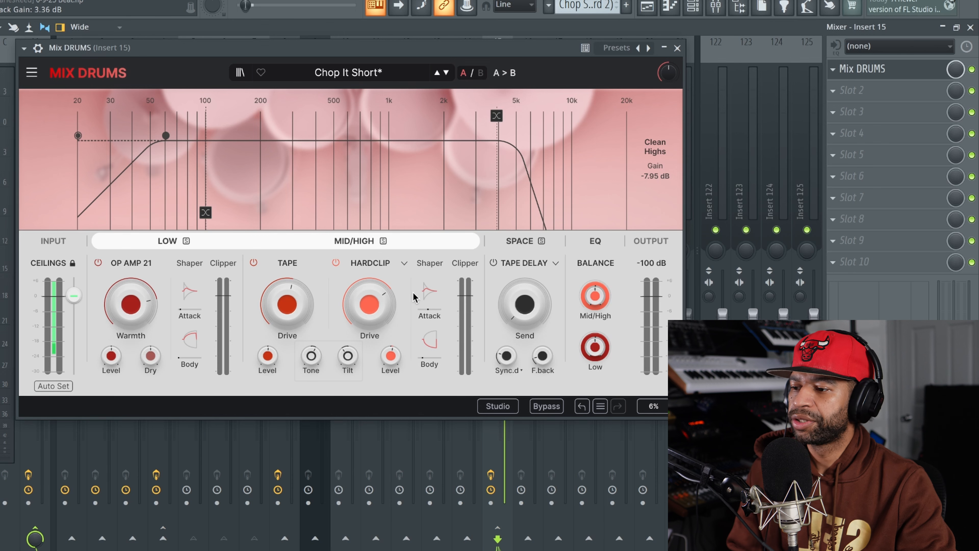
key(space)
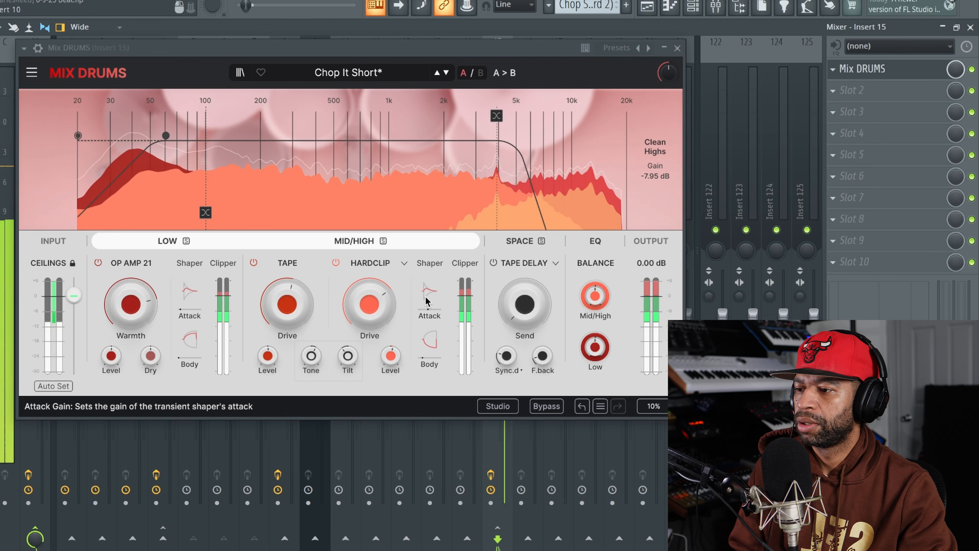
Set the mid/high transient shaper's attack gain to about -3.12 dB and adjust its body gain.
drag(429, 292, 429, 302)
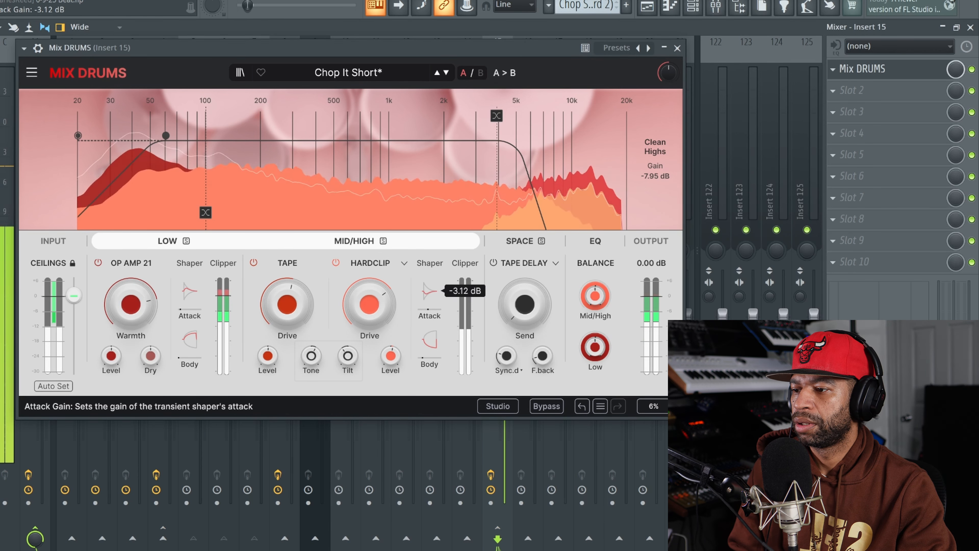
mouse_move(430, 349)
mouse_down()
mouse_move(429, 332)
mouse_move(430, 348)
mouse_up()
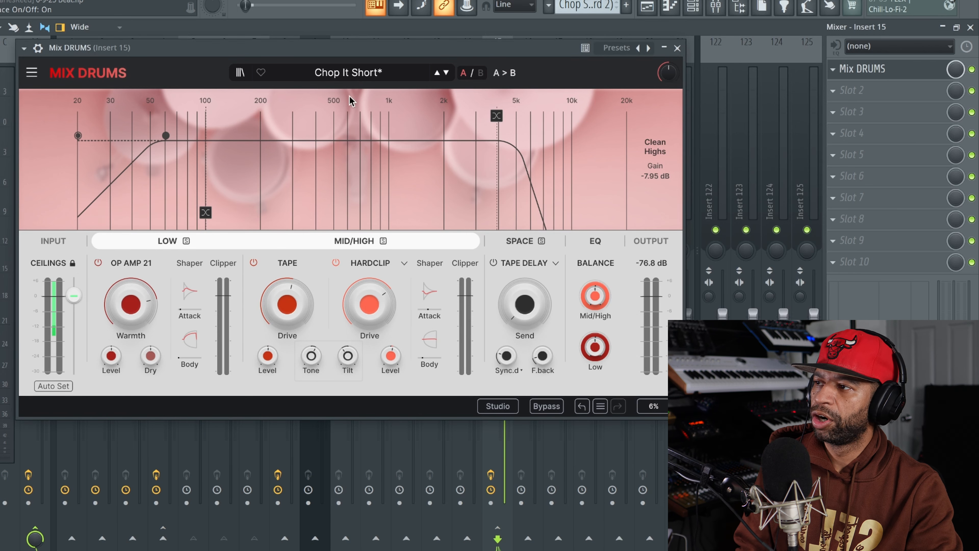
Play the drums, try the tape delay's synced time at 1.d and raise its send to about -10.6 dB.
key(space)
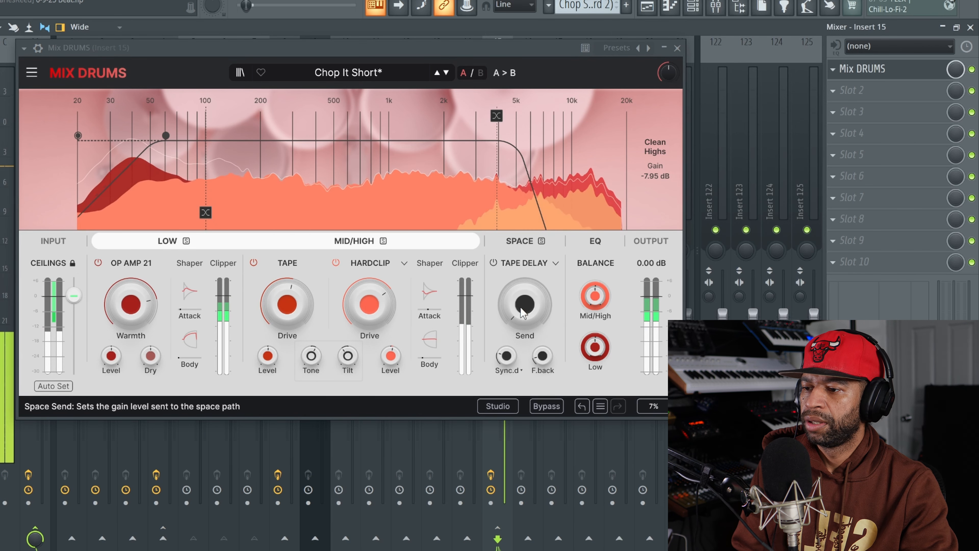
drag(523, 312, 523, 301)
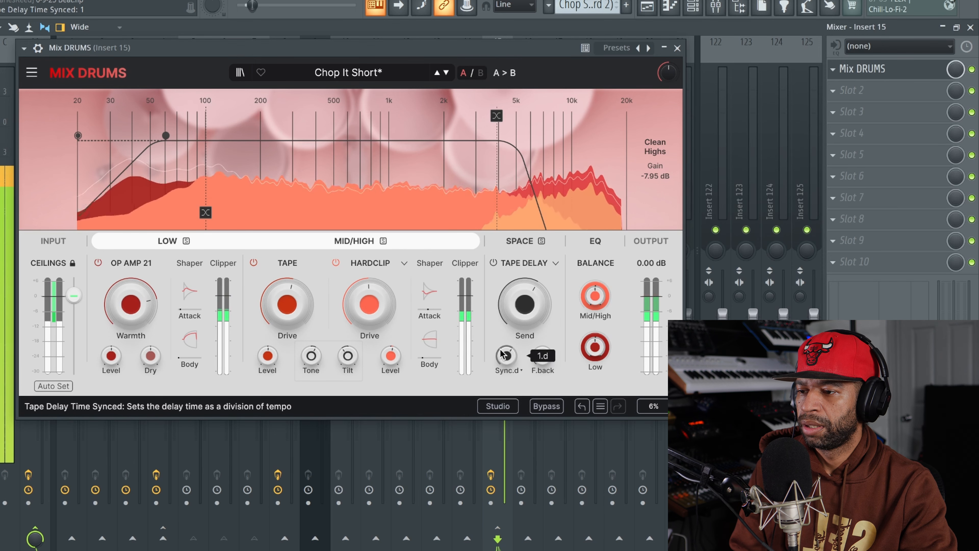
drag(525, 304, 525, 297)
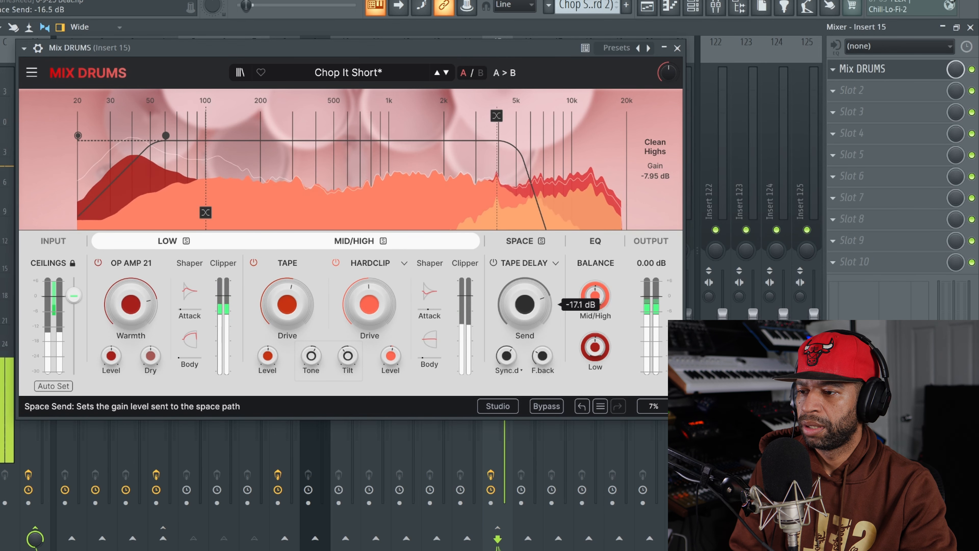
Audition the Reverb, Convo Rev and Delay space modes on the playing drums, and stop playback.
click(524, 263)
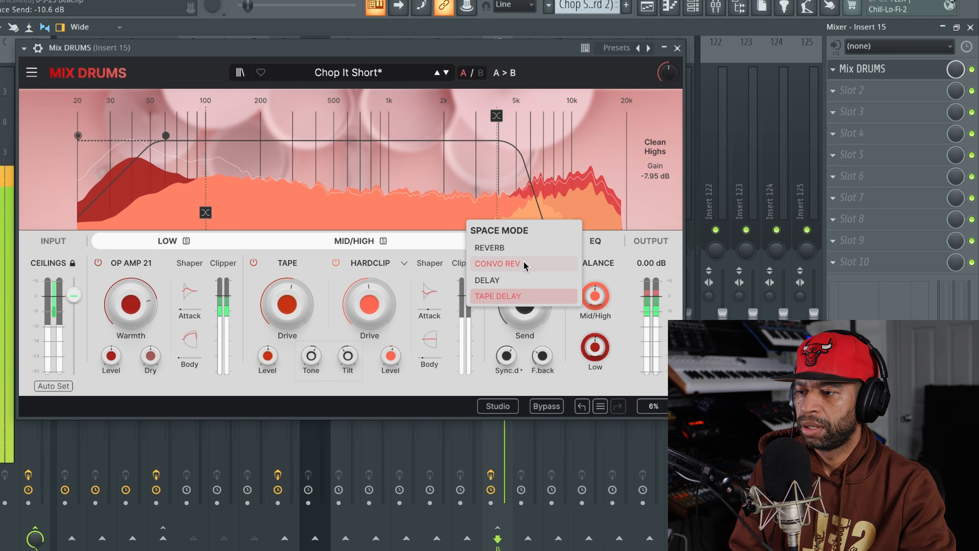
click(517, 249)
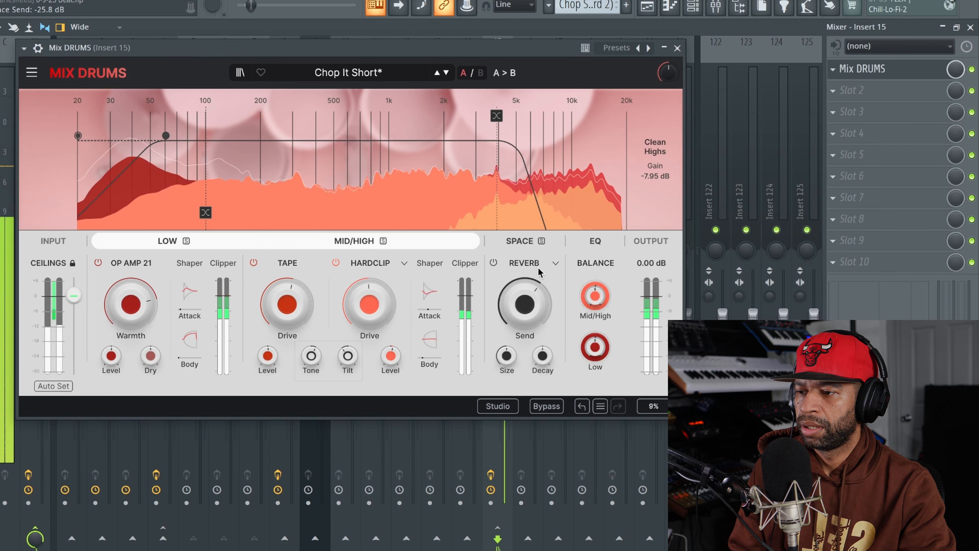
click(554, 265)
click(531, 267)
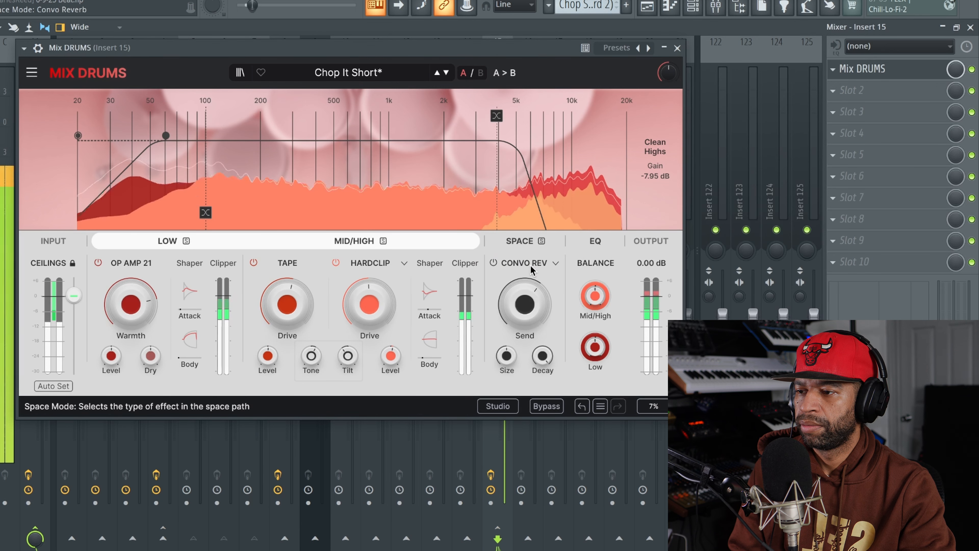
click(554, 264)
click(534, 284)
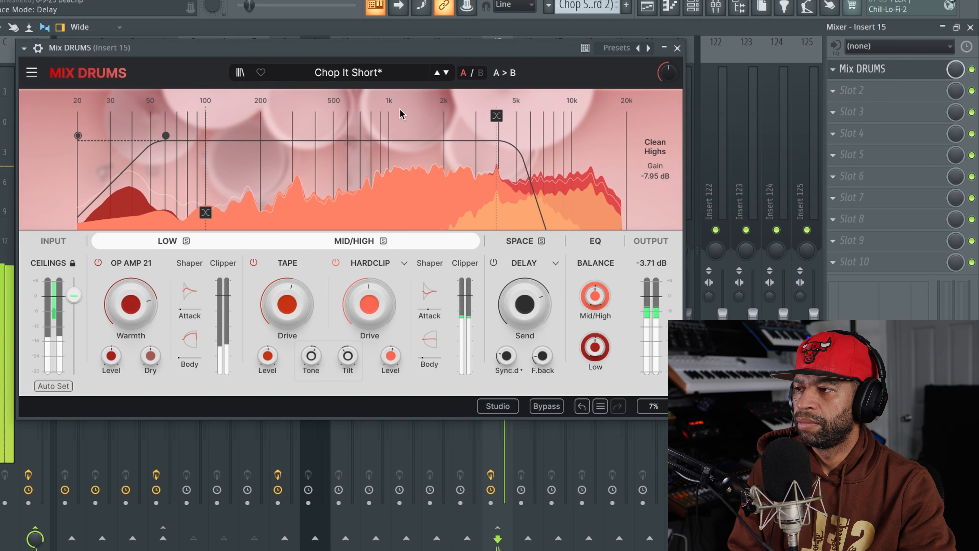
key(space)
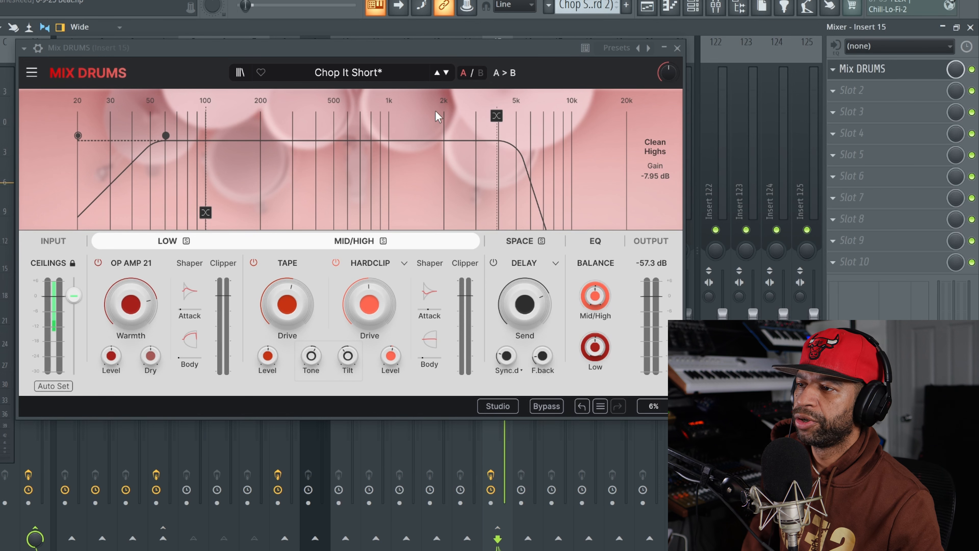
Load the Processed Drums preset A Good Bit Of Attitude and play the drums with it.
click(396, 76)
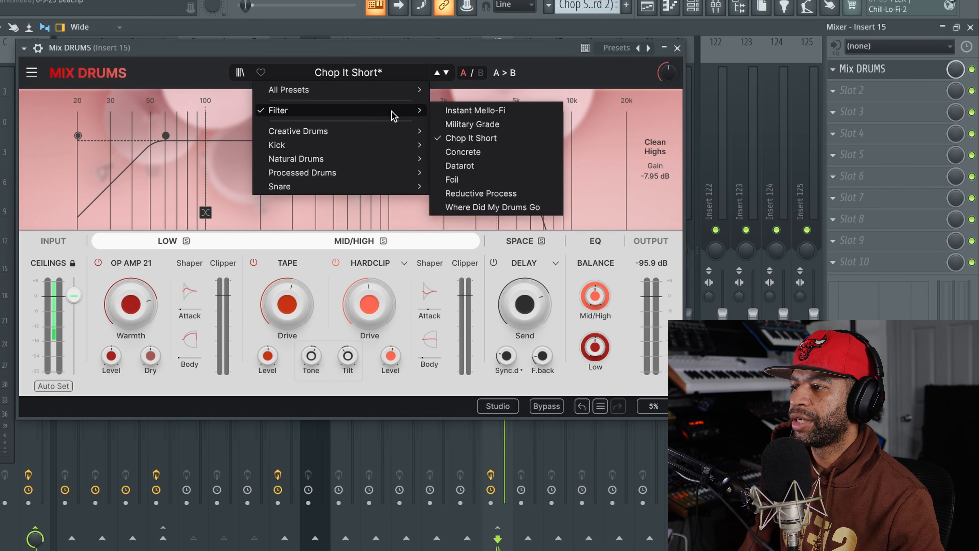
mouse_move(377, 161)
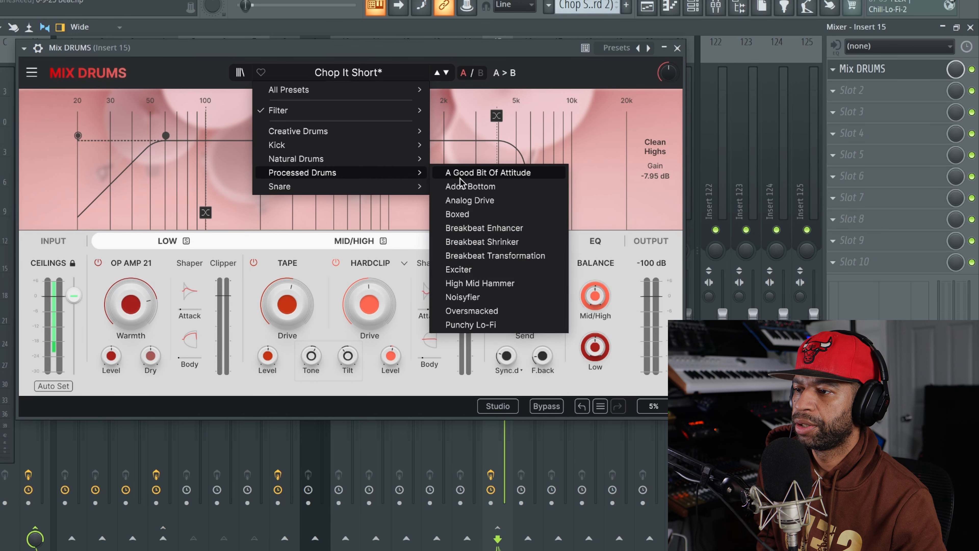
click(462, 173)
key(space)
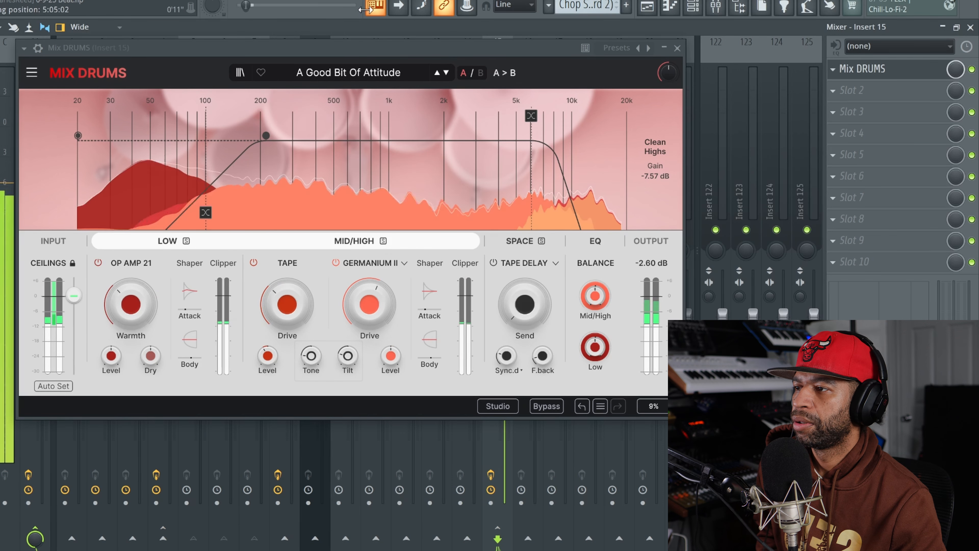
Audition the processed-drum presets from Adds Bottom through Boxed, Breakbeat Shrinker, Breakbeat Transformation, Exciter, High Mid Hammer and Noisyfier to the one after it.
click(446, 73)
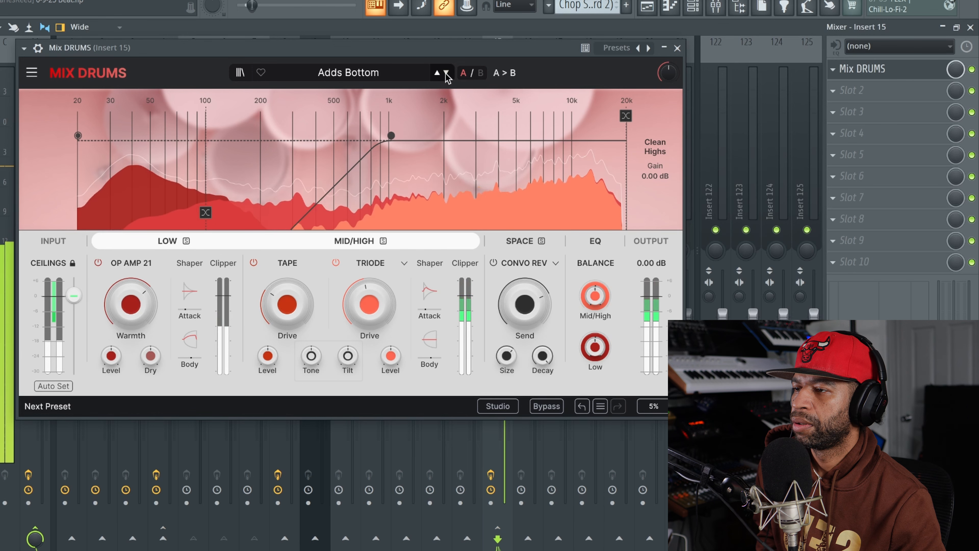
click(446, 73)
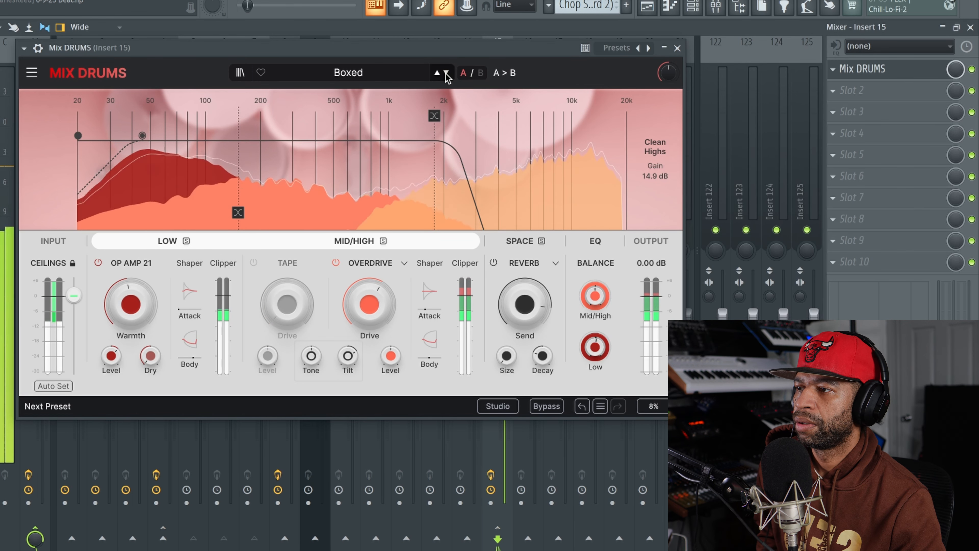
click(446, 73)
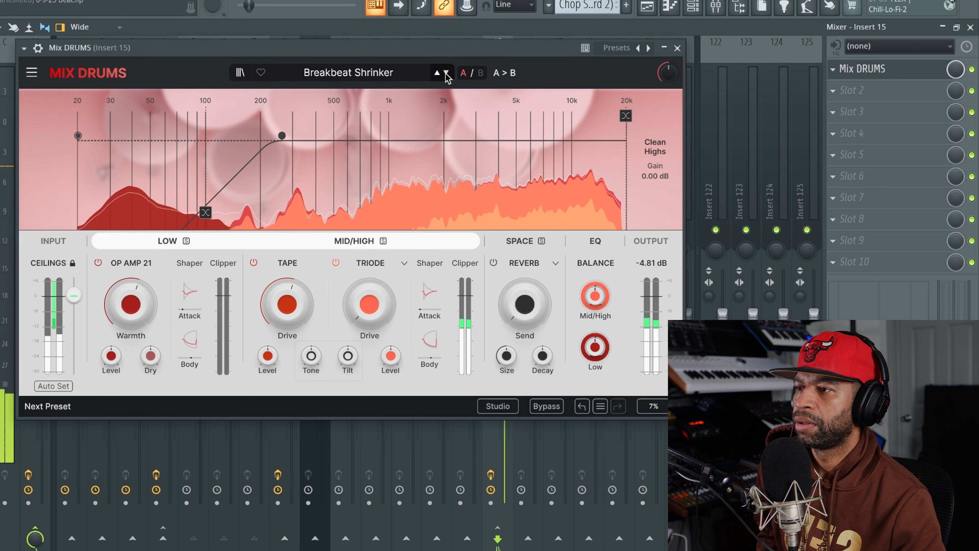
click(446, 73)
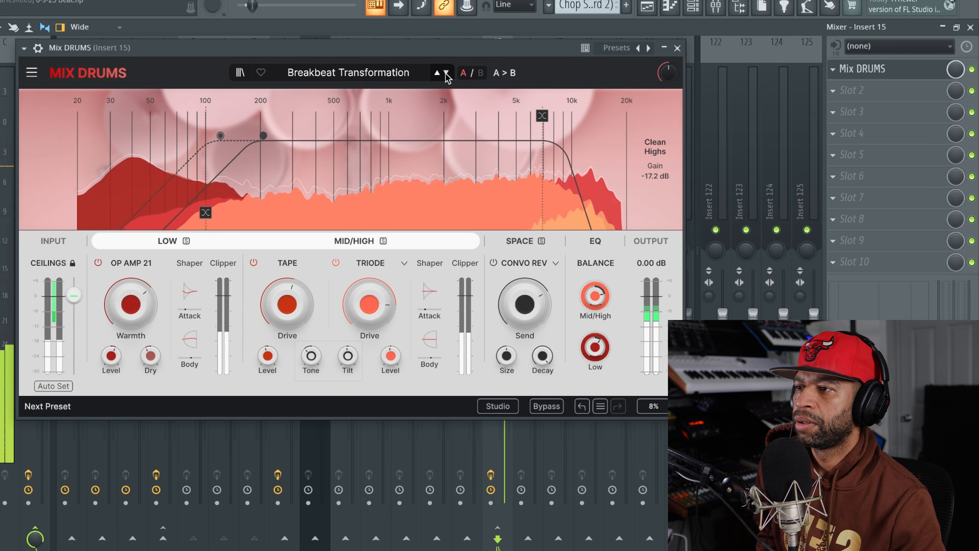
click(446, 73)
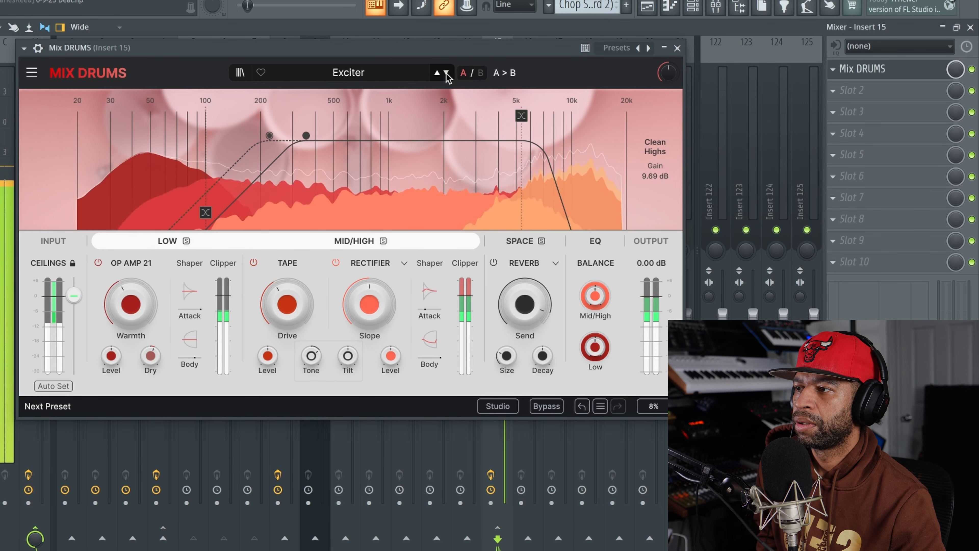
click(446, 73)
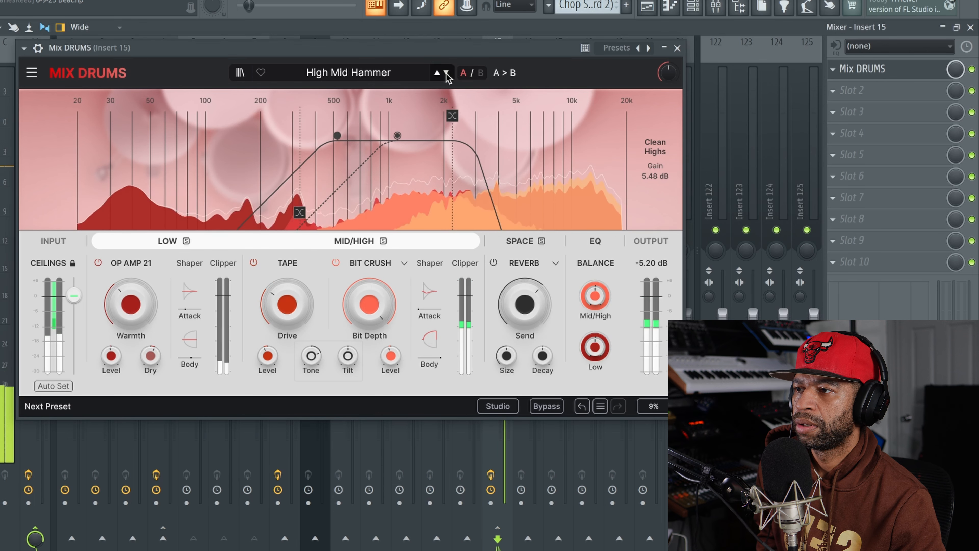
click(446, 73)
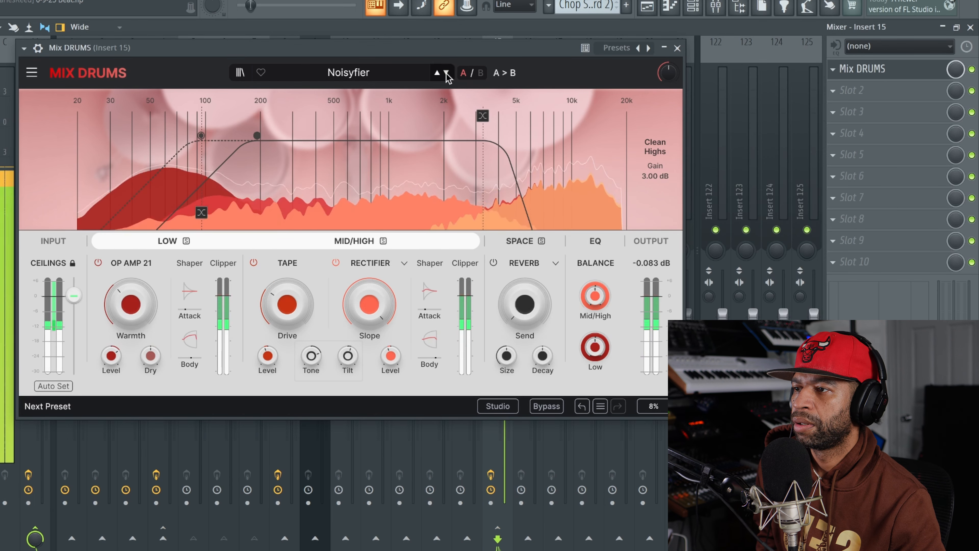
click(446, 73)
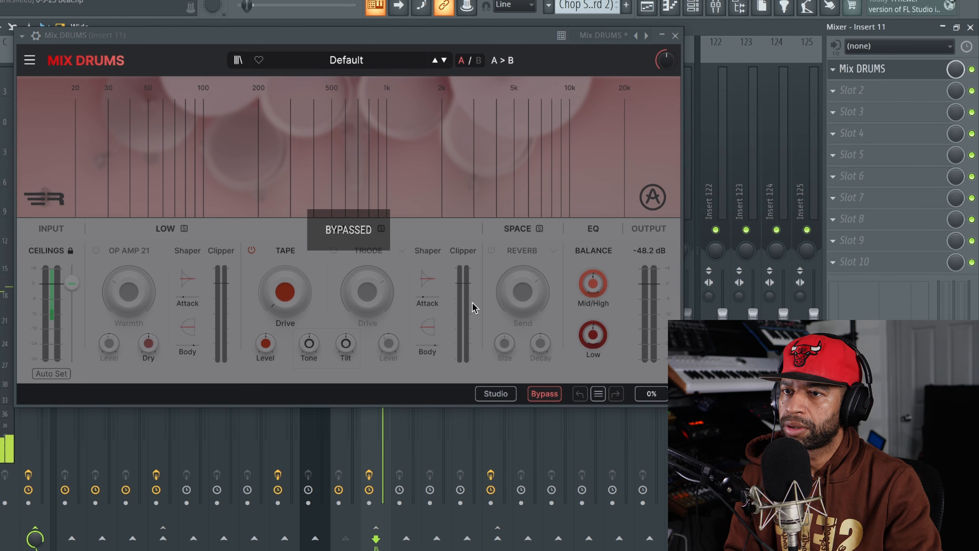
Take the plug-in on Insert 11 out of bypass and load the Natural Drums preset 3D Drum Kit.
click(540, 394)
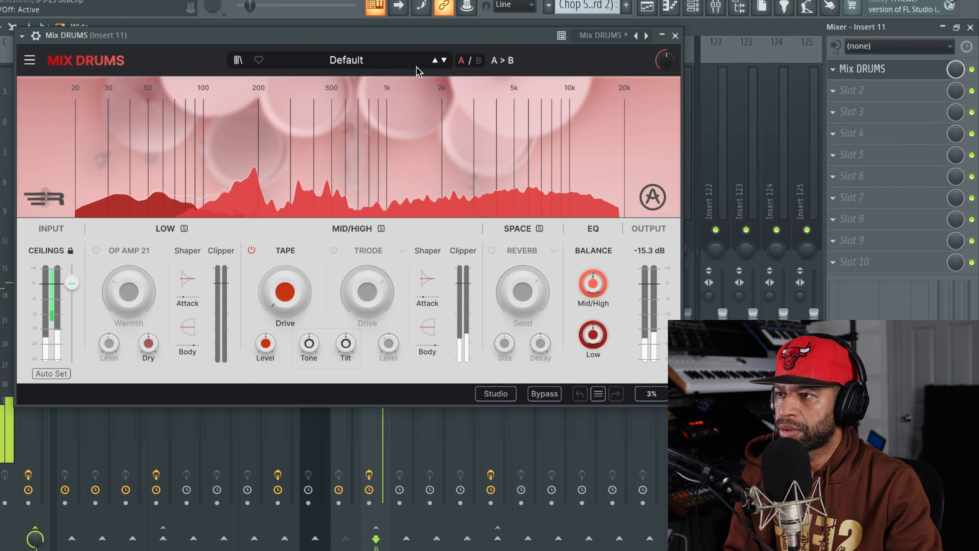
mouse_move(411, 39)
mouse_down()
mouse_move(424, 226)
mouse_move(411, 46)
mouse_up()
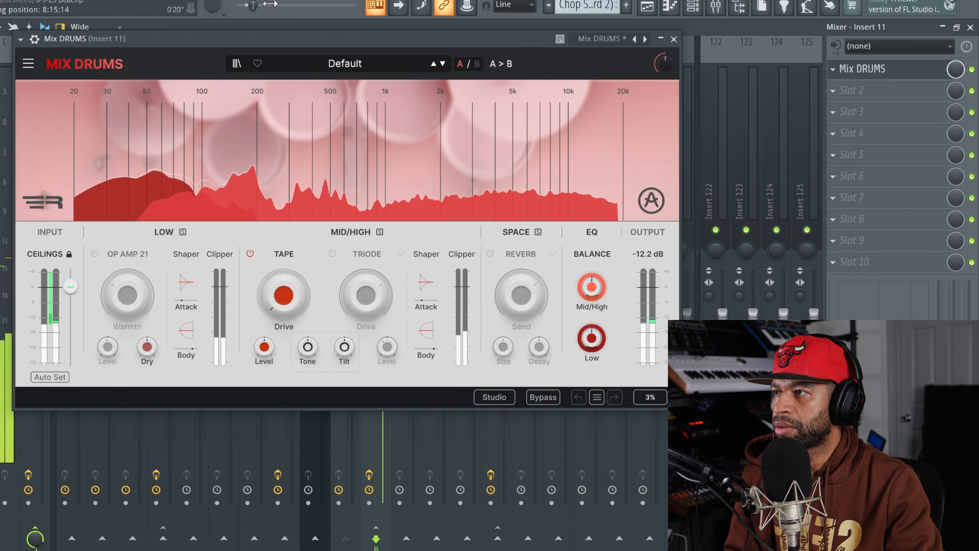
click(340, 62)
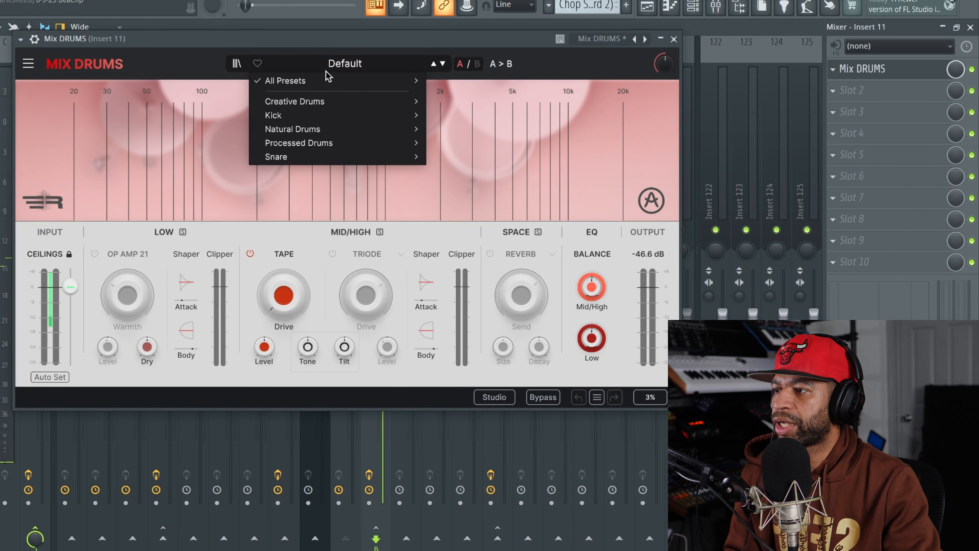
mouse_move(350, 130)
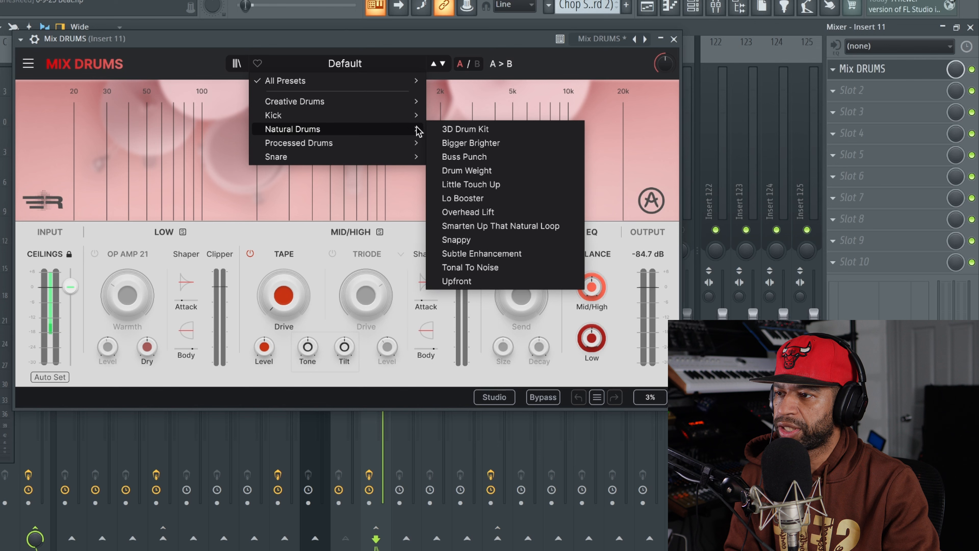
click(452, 129)
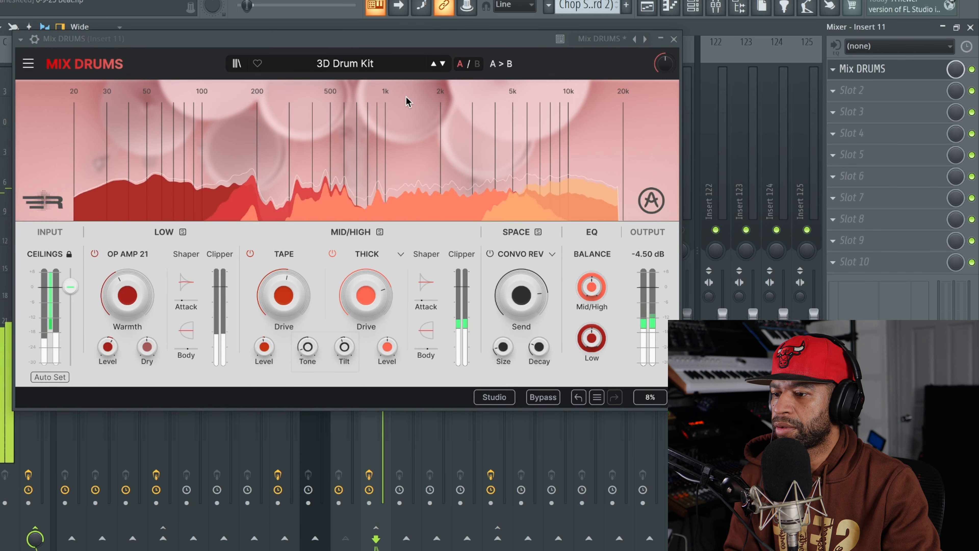
Compare the 3D Drum Kit and Upfront presets in turn against the bypassed drums.
click(529, 398)
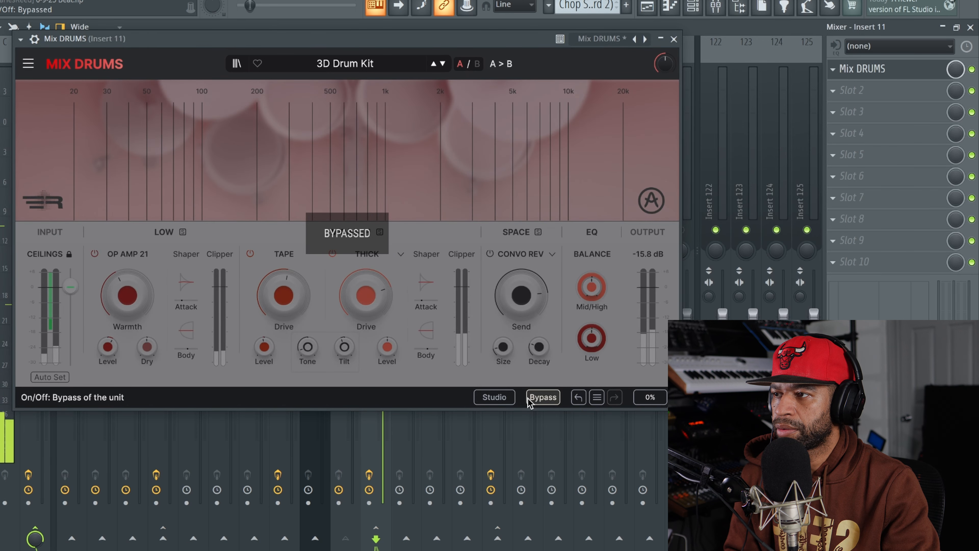
click(529, 398)
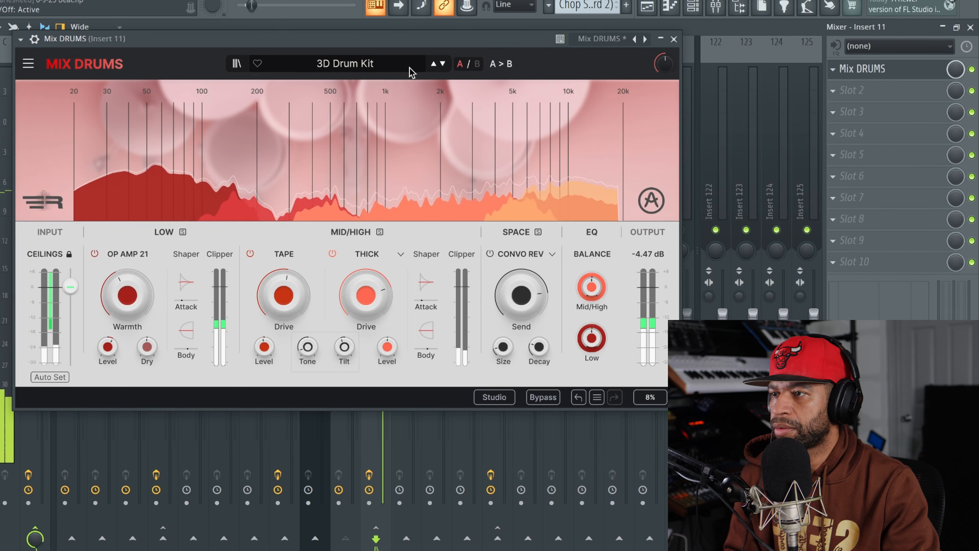
click(443, 64)
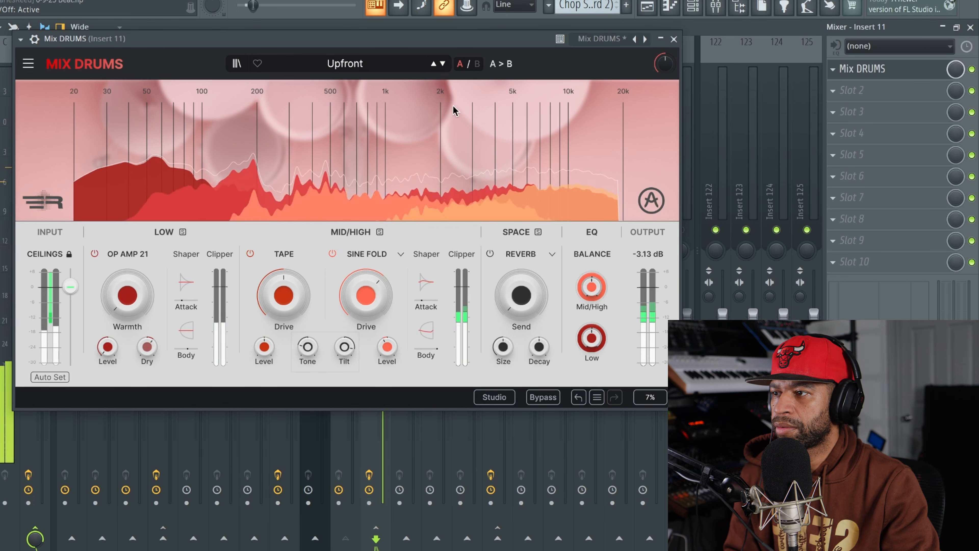
click(538, 397)
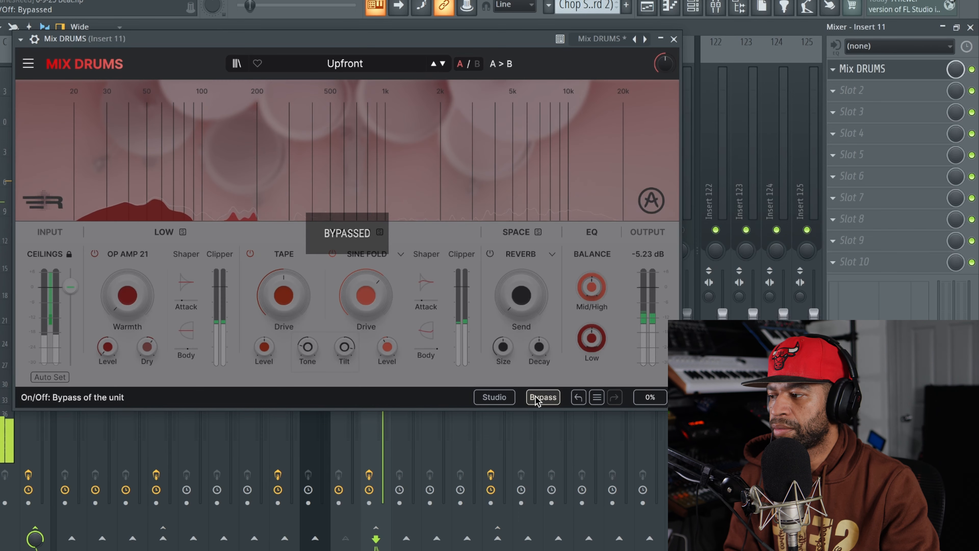
click(538, 398)
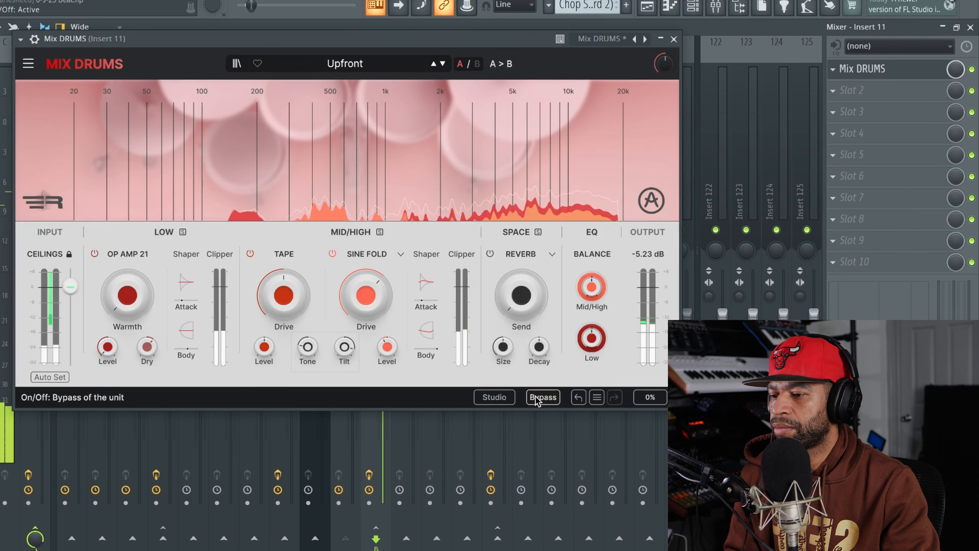
Load the Bigger Brighter preset and compare it against the bypassed drums.
click(443, 64)
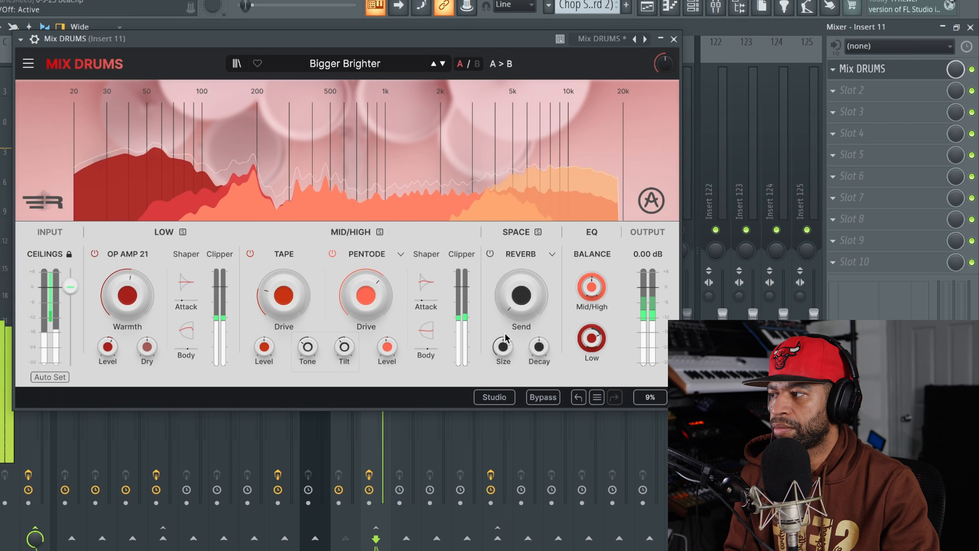
click(545, 398)
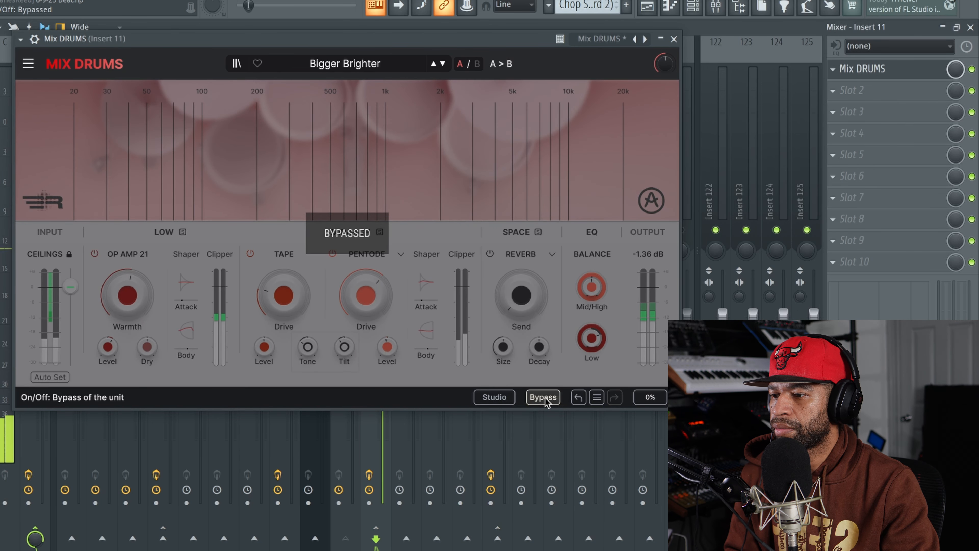
click(545, 398)
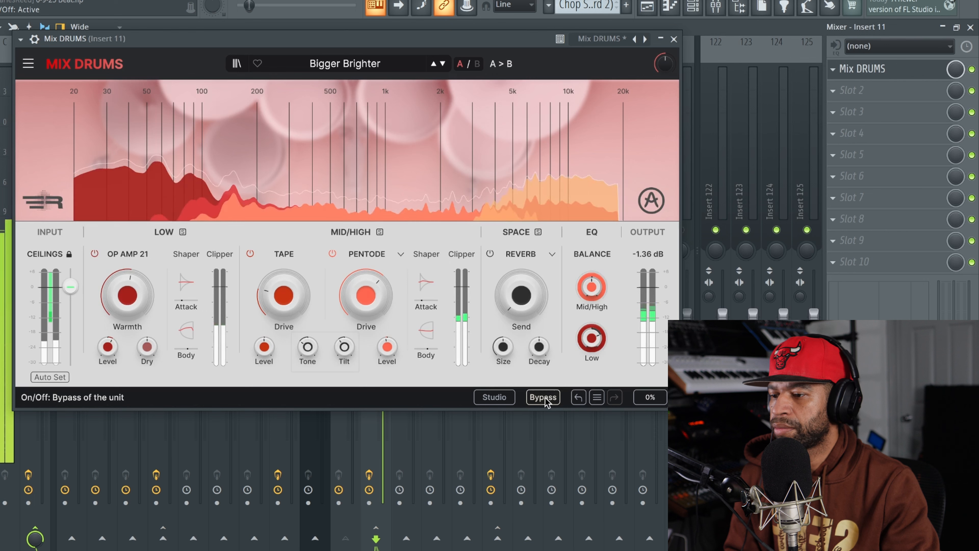
Audition the Natural Drums presets Buss Punch and Drum Weight on the Insert 11 drums.
click(396, 65)
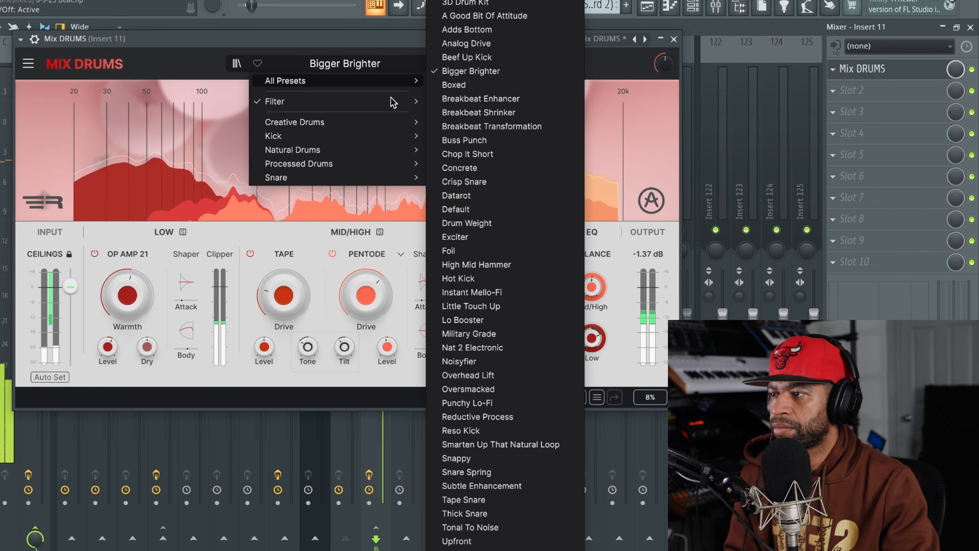
mouse_move(386, 130)
mouse_move(386, 154)
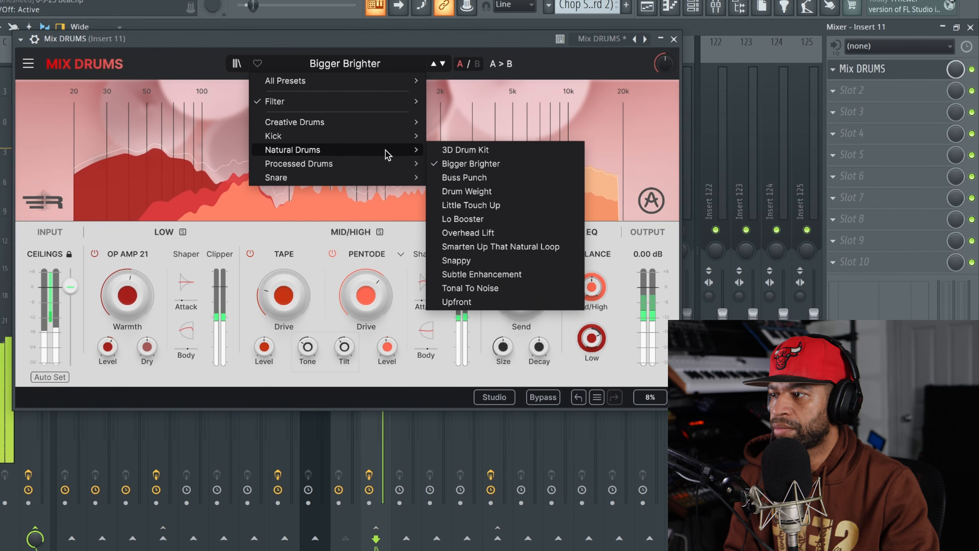
click(467, 182)
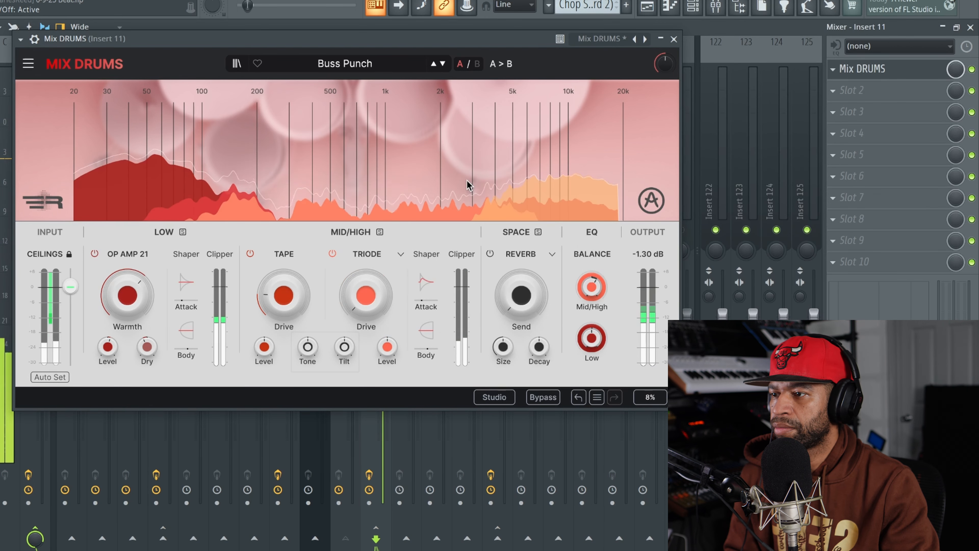
click(367, 65)
mouse_move(360, 112)
mouse_move(363, 135)
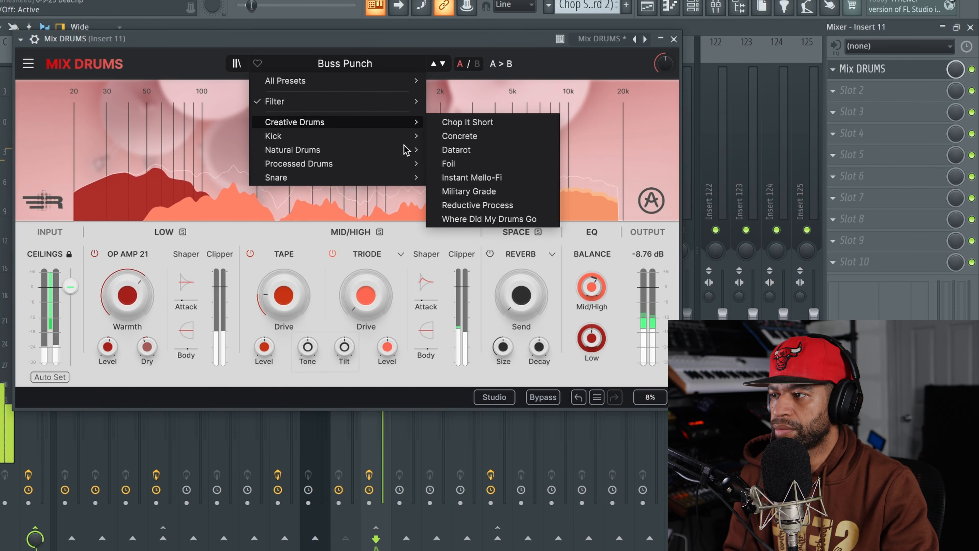
mouse_move(403, 155)
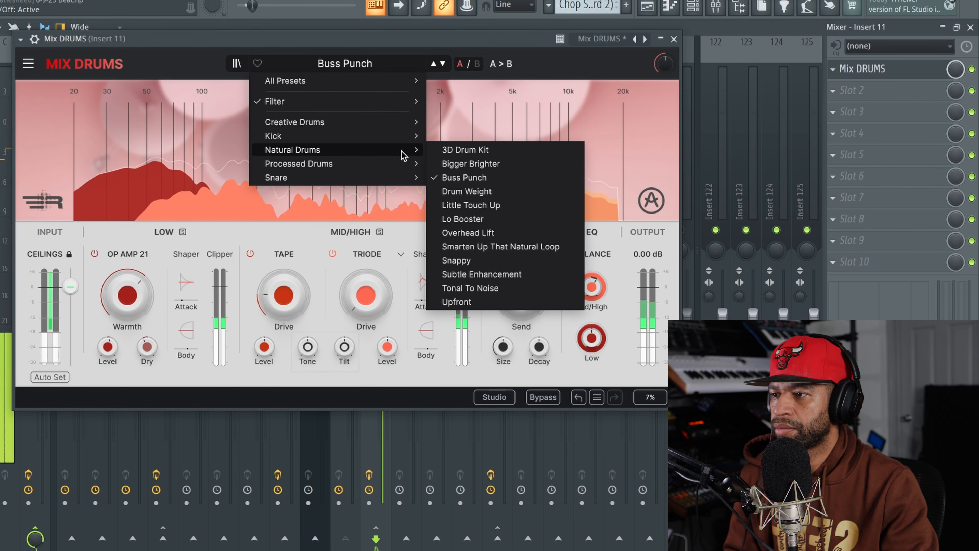
click(452, 192)
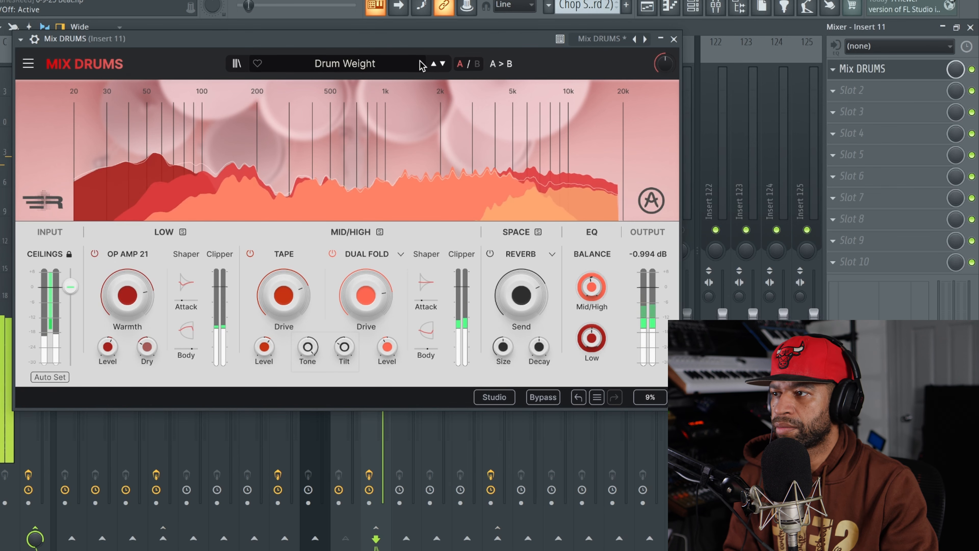
Audition the Natural Drums presets Little Touch Up and Lo Booster.
click(409, 65)
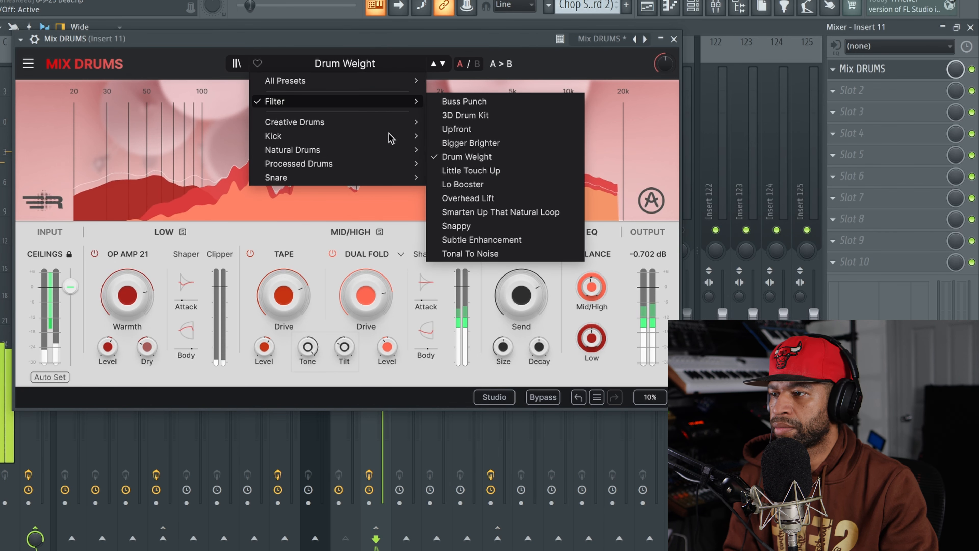
mouse_move(392, 140)
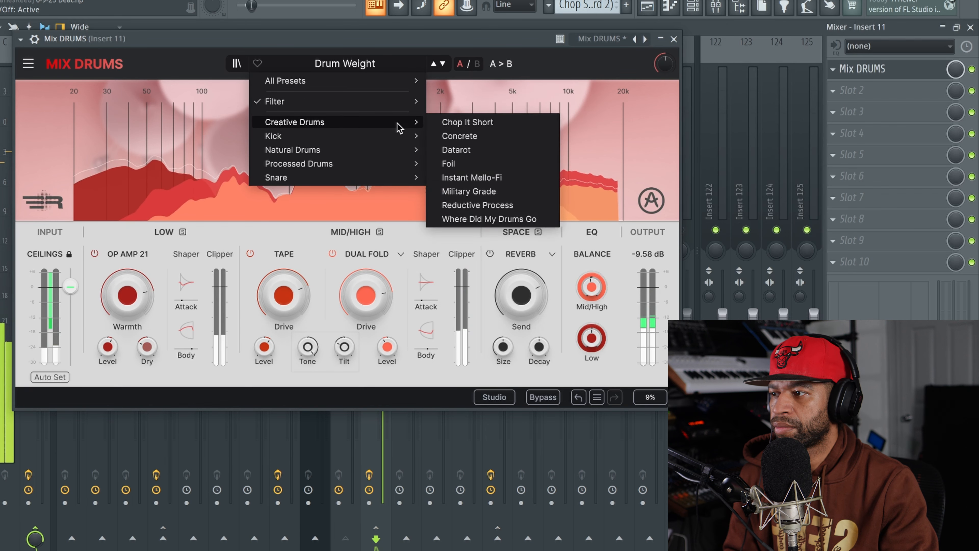
click(461, 205)
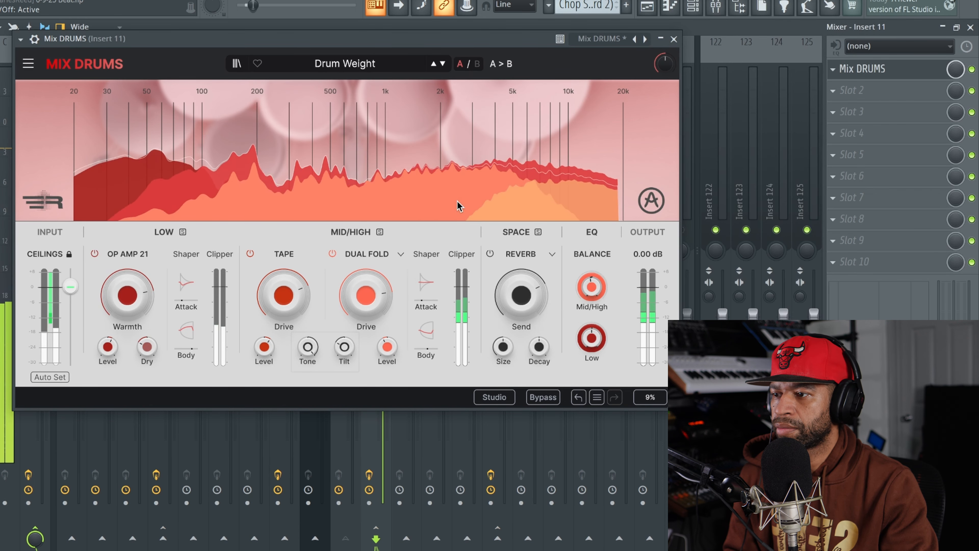
click(403, 68)
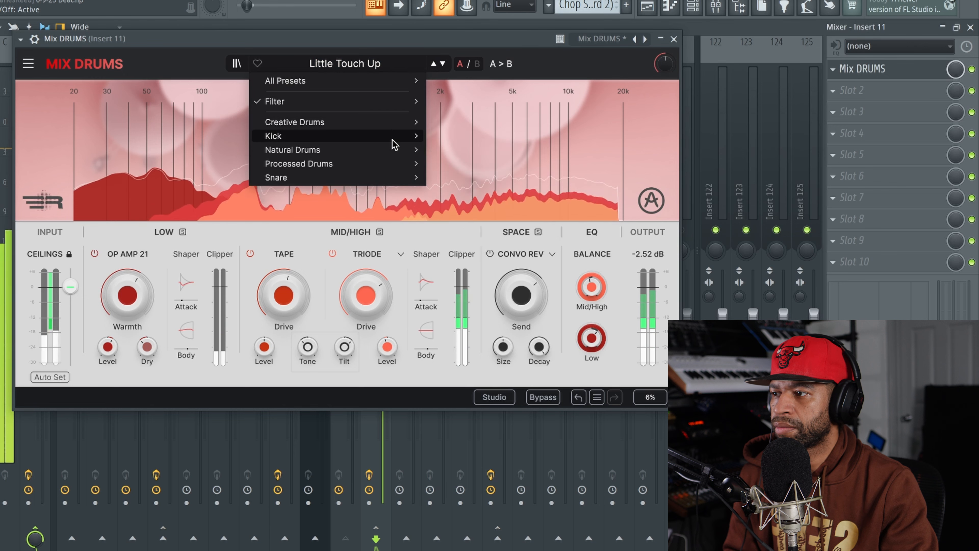
mouse_move(395, 152)
click(478, 220)
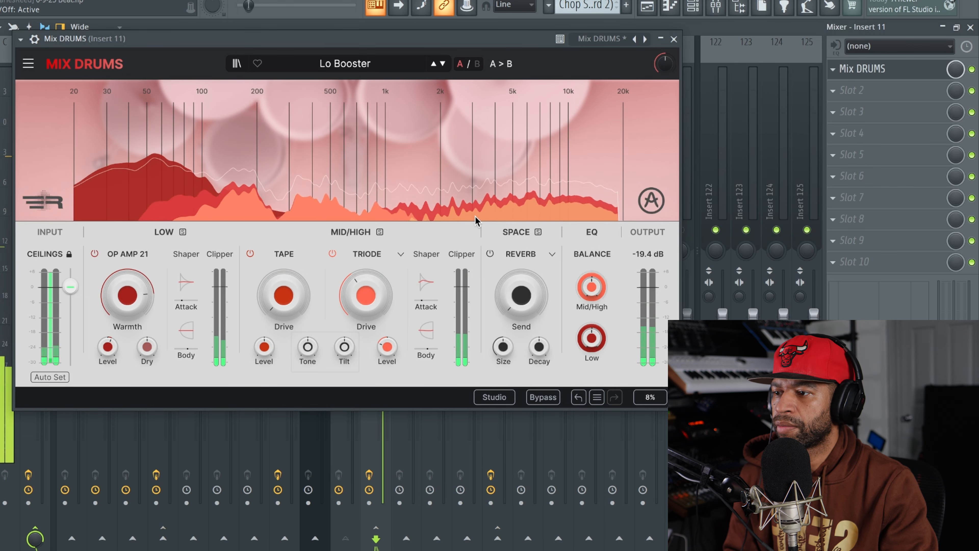
Audition the presets from Overhead Lift through Smarten Up That Natural Loop, Snappy, Subtle Enhancement and Tonal To Noise, ending on Buss Punch.
click(443, 64)
click(393, 65)
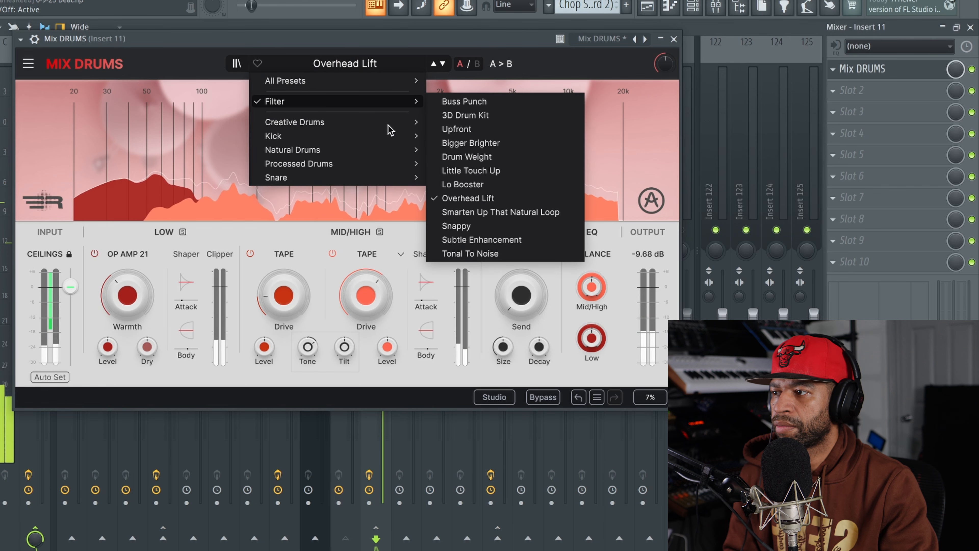
mouse_move(380, 151)
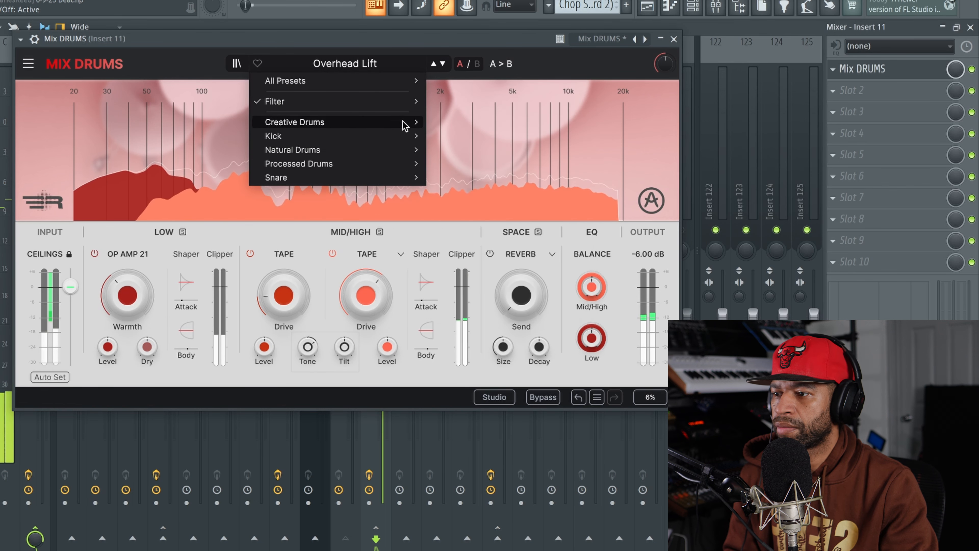
click(443, 64)
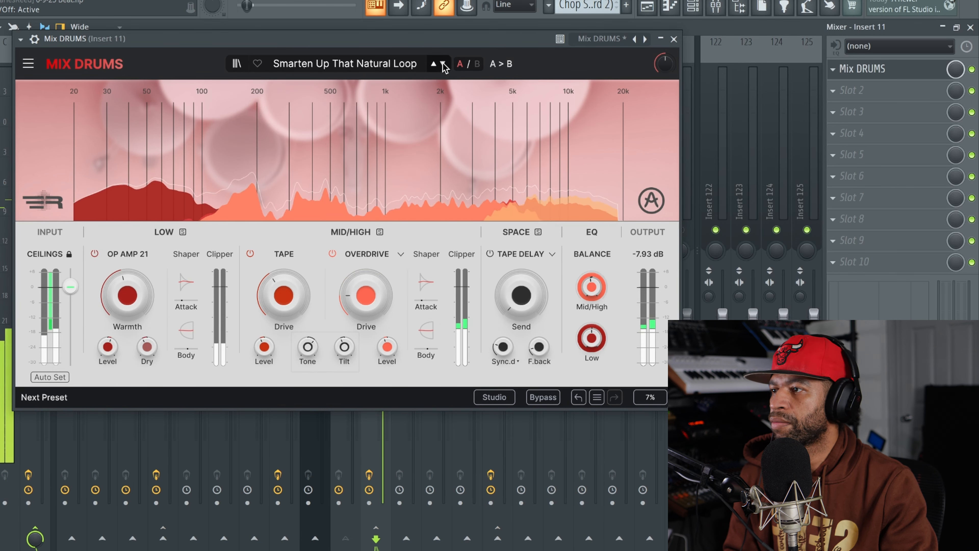
click(444, 64)
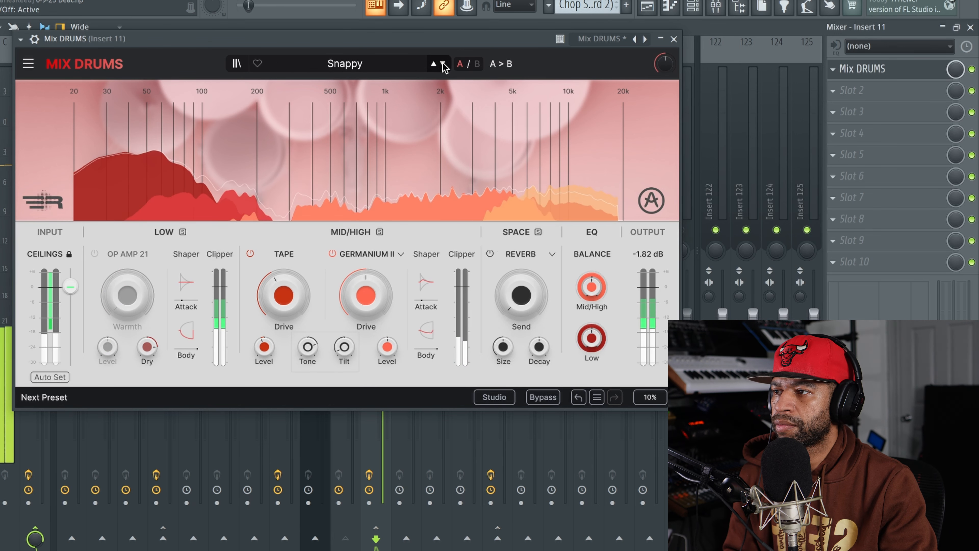
click(444, 64)
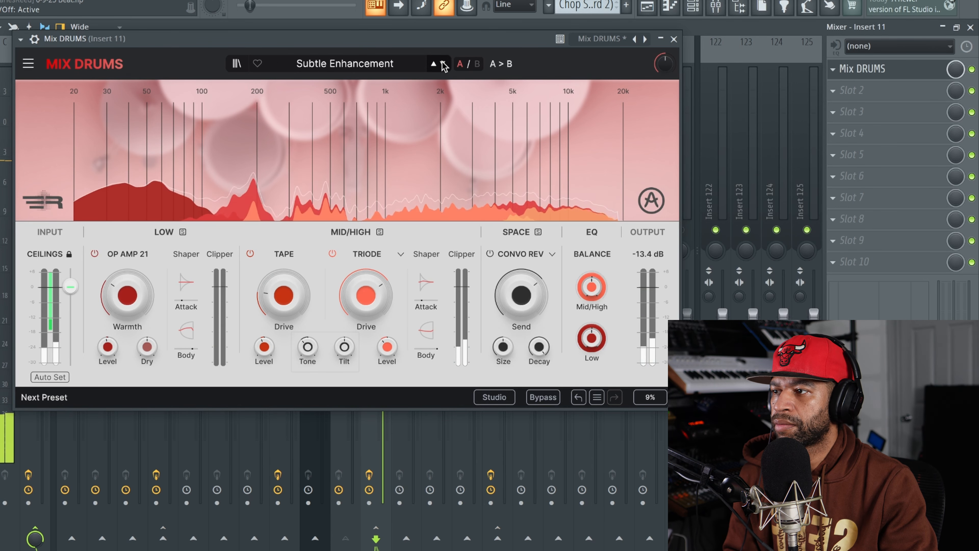
click(444, 64)
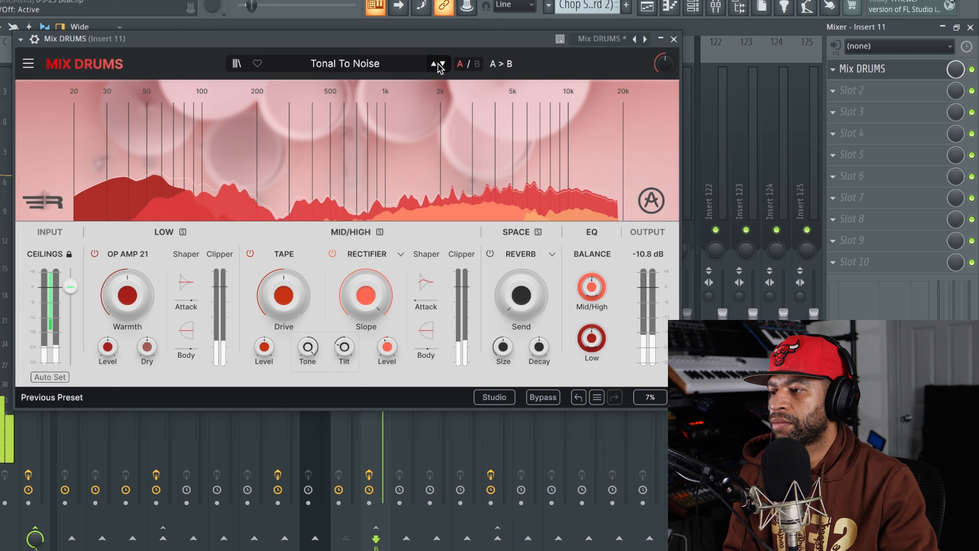
click(442, 65)
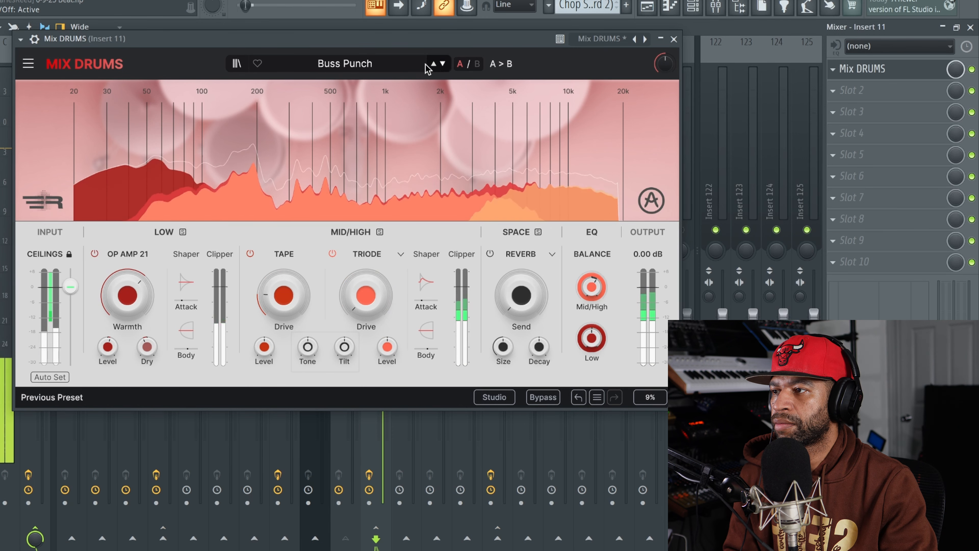
Tweak Buss Punch with 64% Triode drive, more low body, a low attack gain of about 5 dB, raised mid/high body and an adjusted reverb send.
drag(365, 312, 364, 270)
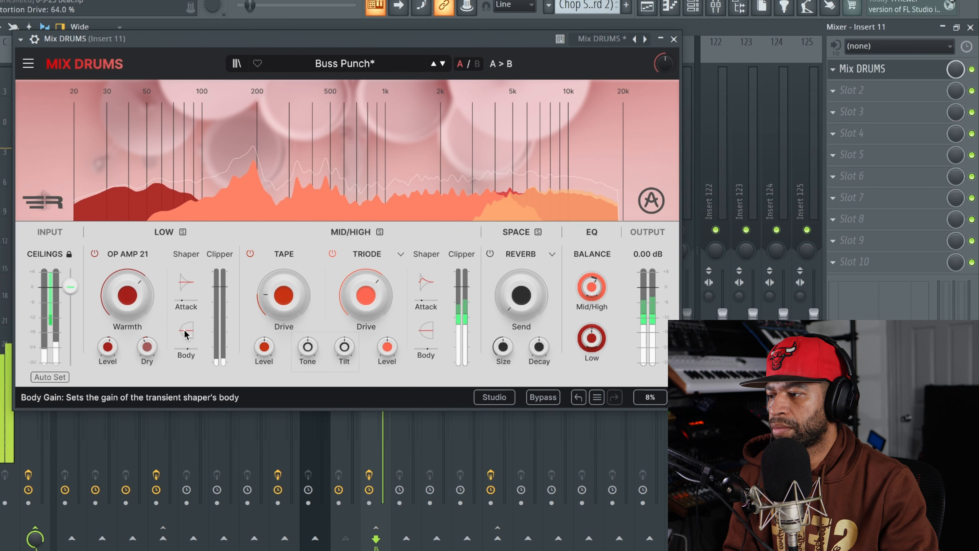
drag(186, 329, 186, 320)
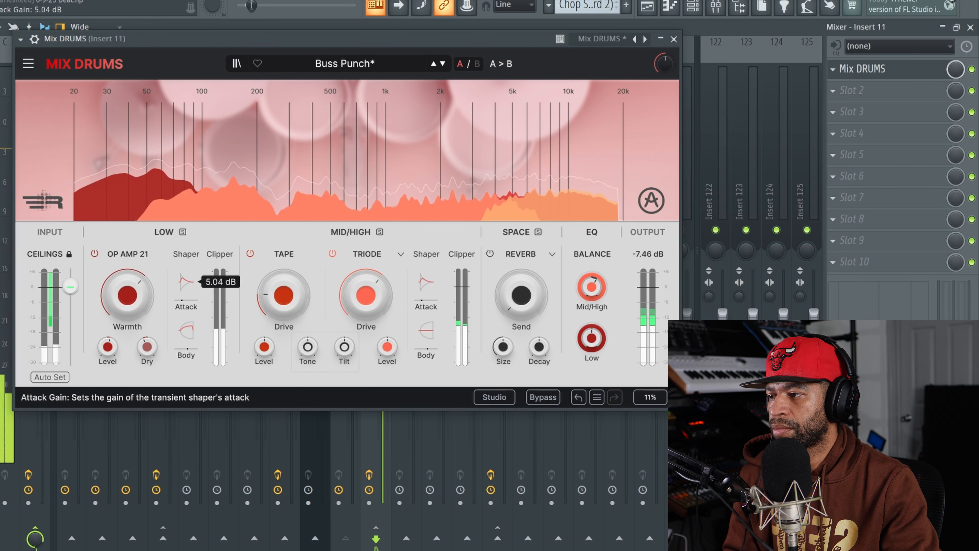
drag(426, 330, 426, 325)
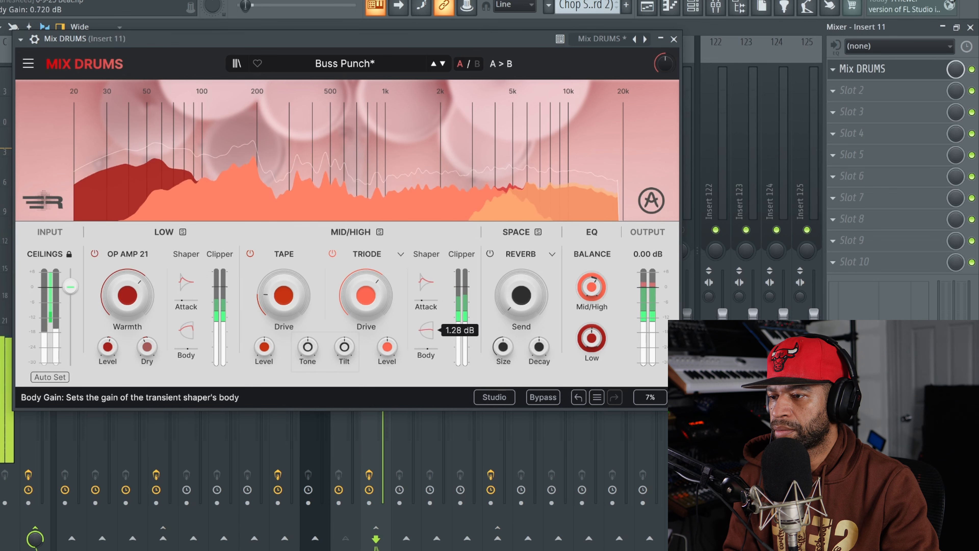
mouse_move(521, 296)
mouse_down()
mouse_move(521, 309)
mouse_move(521, 299)
mouse_up()
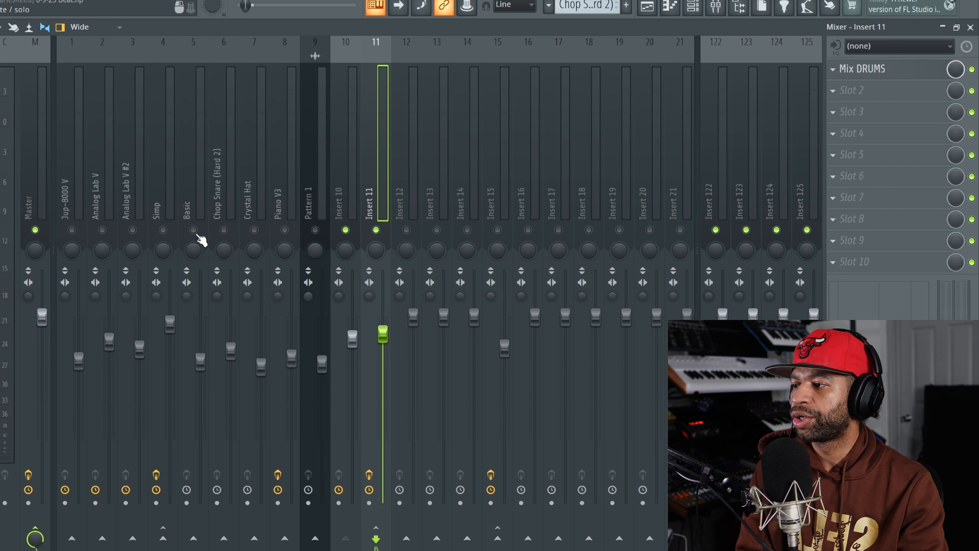
Solo the Simp track, enable and open its Mix DRUMS plug-in, and play the beat through the Beef Up Kick preset.
right_click(163, 231)
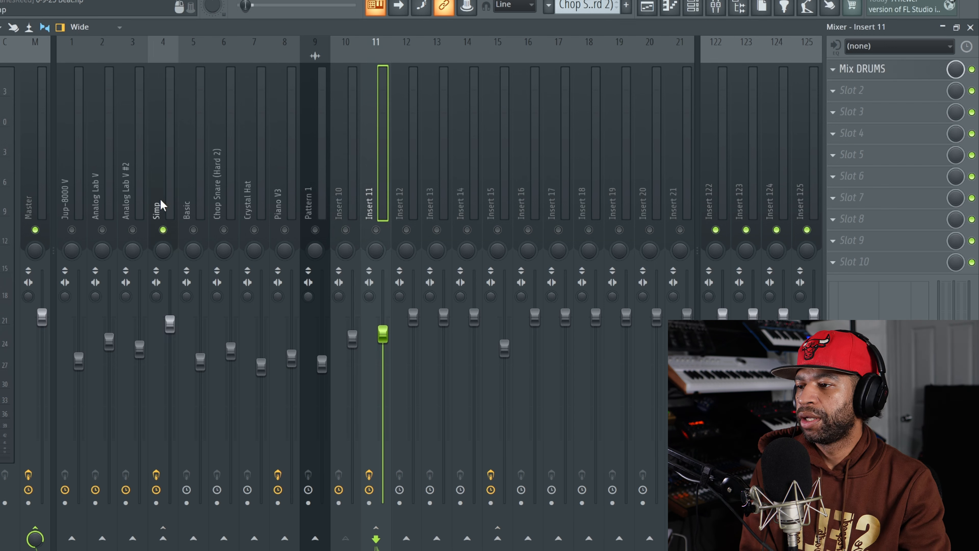
click(162, 205)
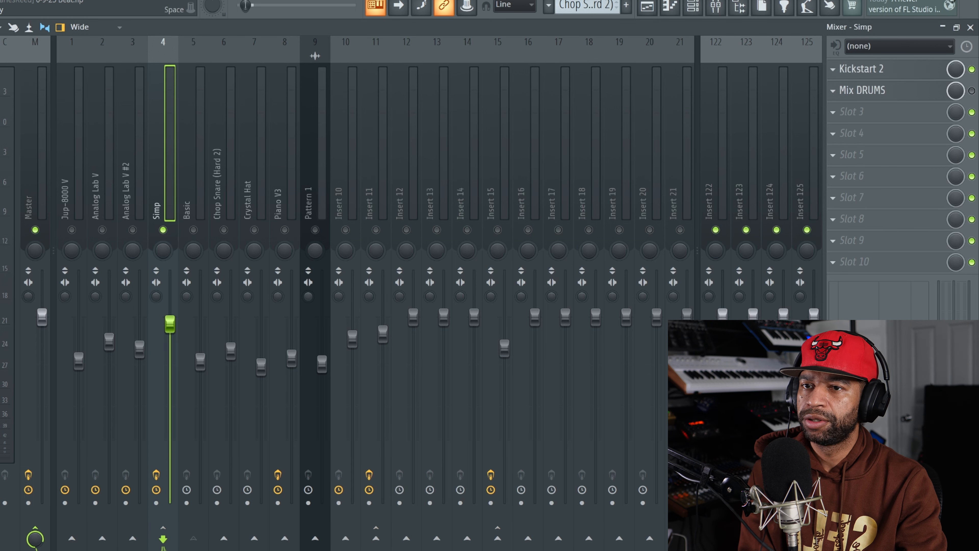
key(space)
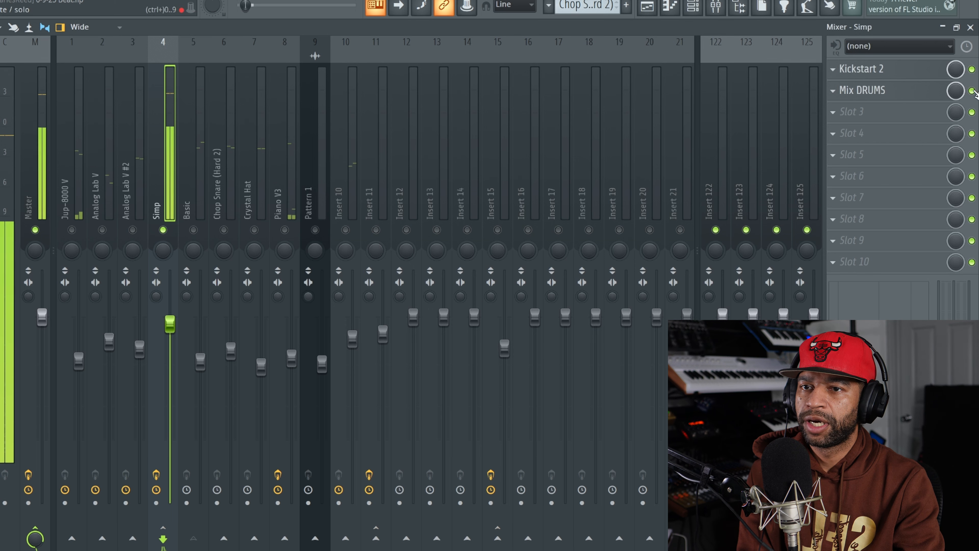
click(898, 93)
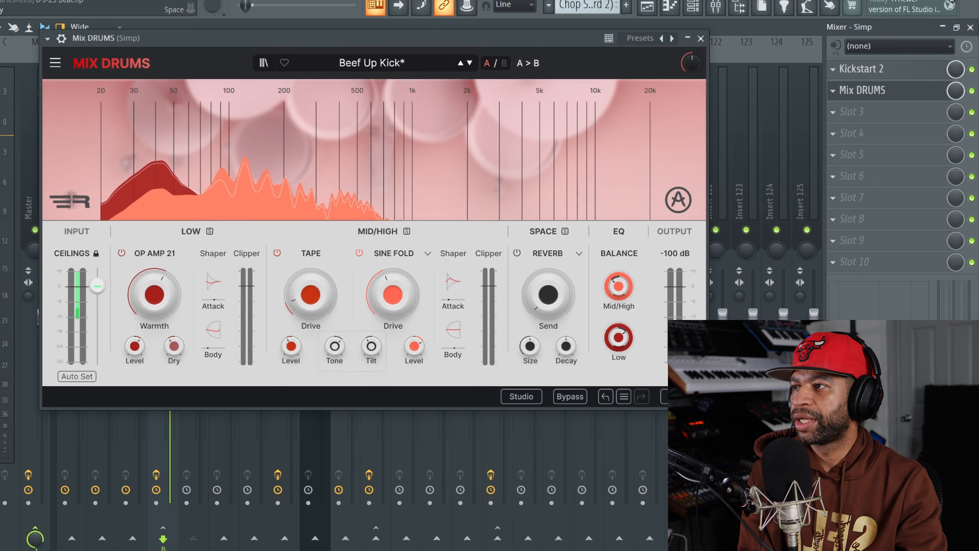
drag(303, 42, 297, 72)
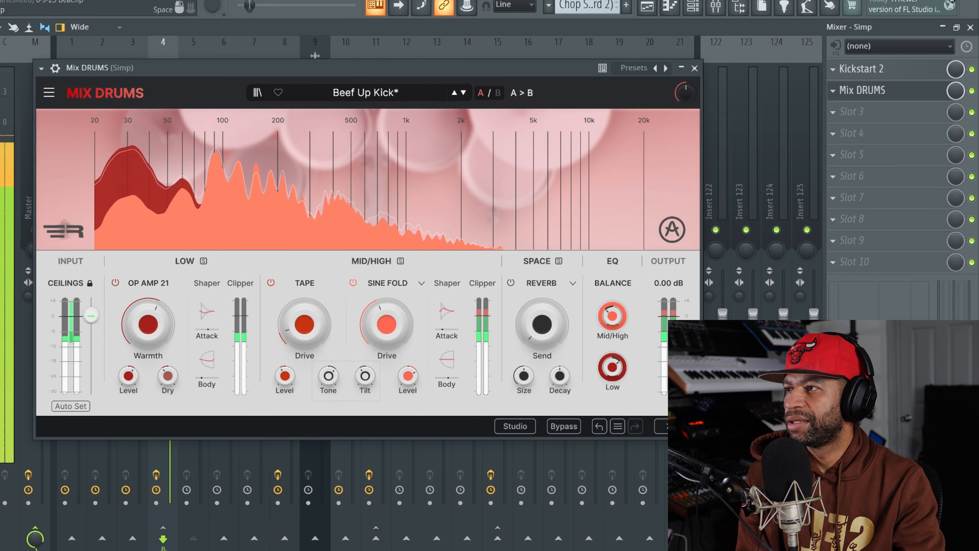
key(space)
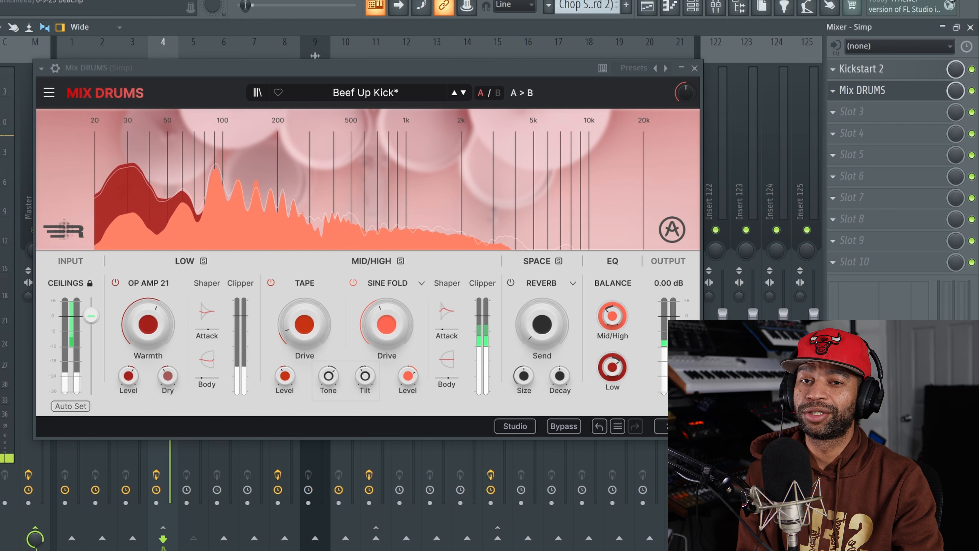
Audition the Howl and Exponential waveshapers on the kick's mid/high band, set the drive to 32.8%, and switch the distortion back to Sine Fold.
click(386, 283)
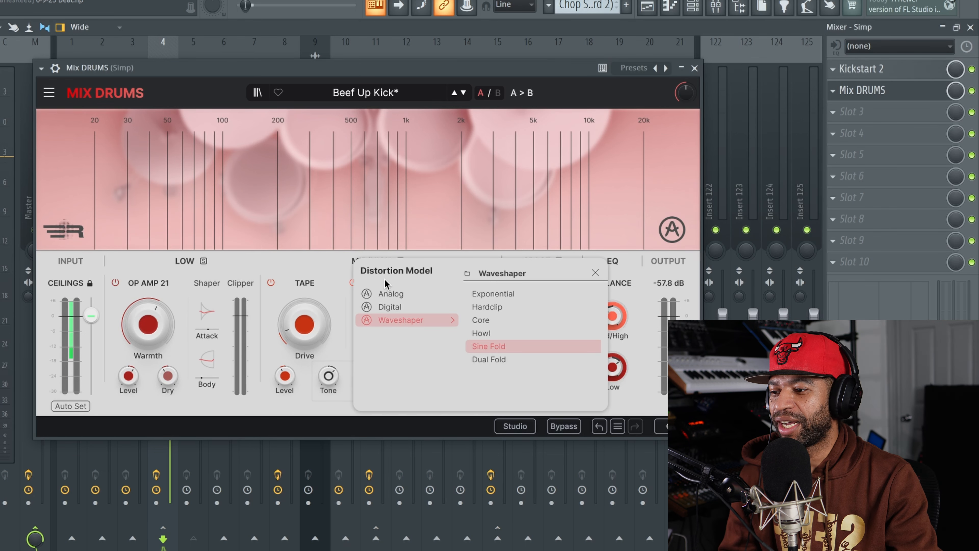
click(480, 334)
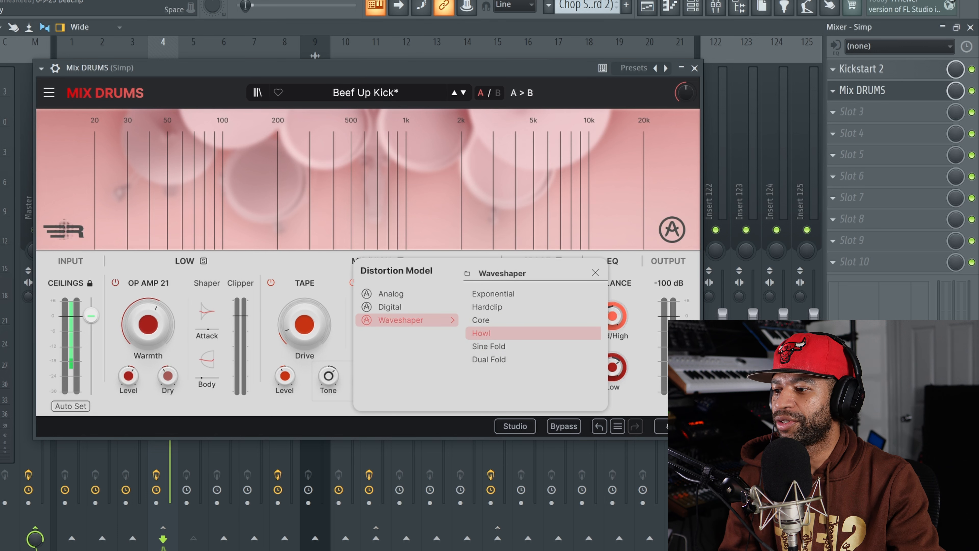
key(space)
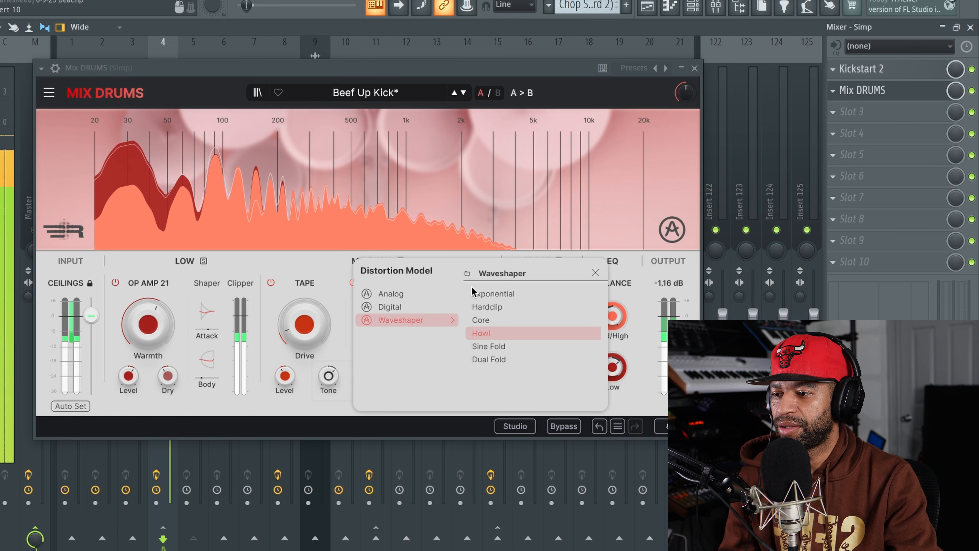
click(493, 298)
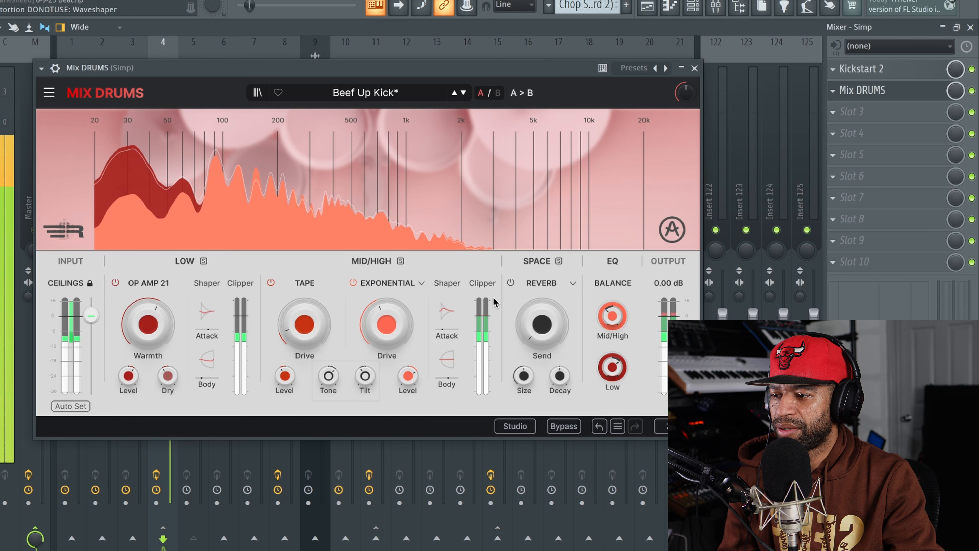
drag(399, 327, 399, 337)
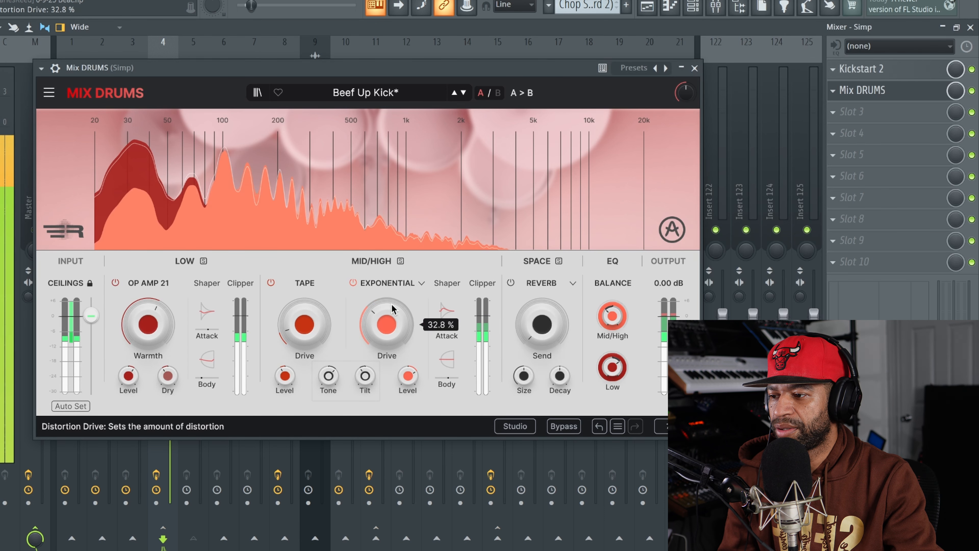
click(420, 283)
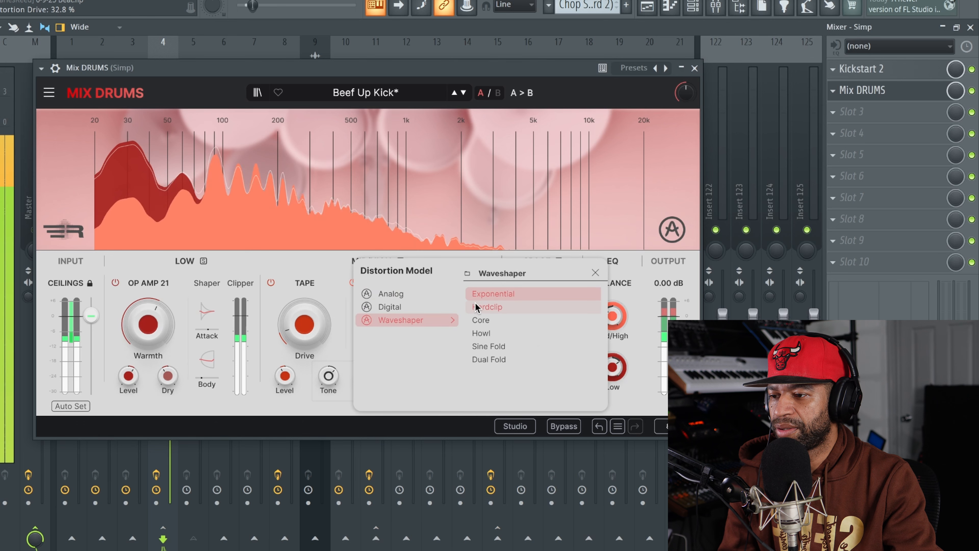
click(489, 347)
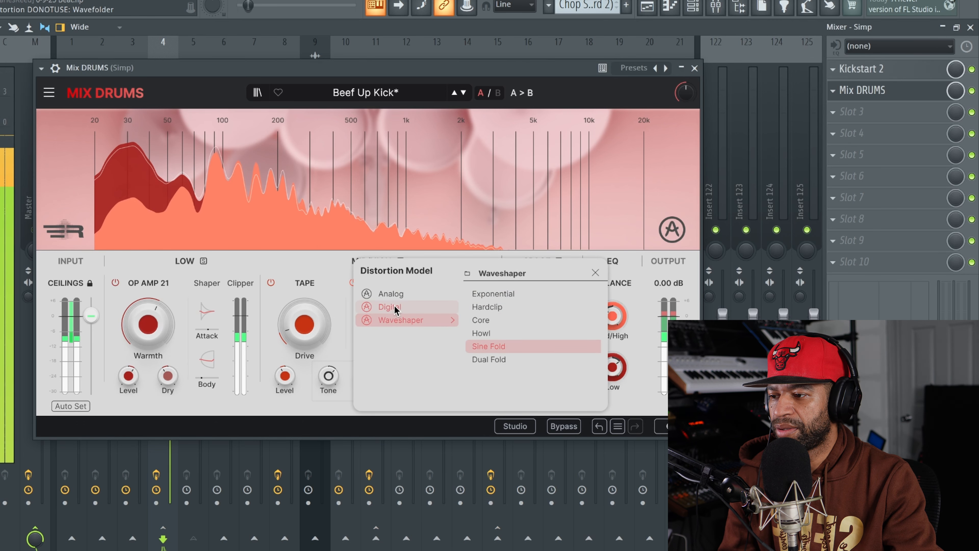
Audition the digital Bit Crush and Rate Crush distortion models on the kick's mid/high band, setting the Rate Crush reducer to 42.4%.
mouse_move(394, 307)
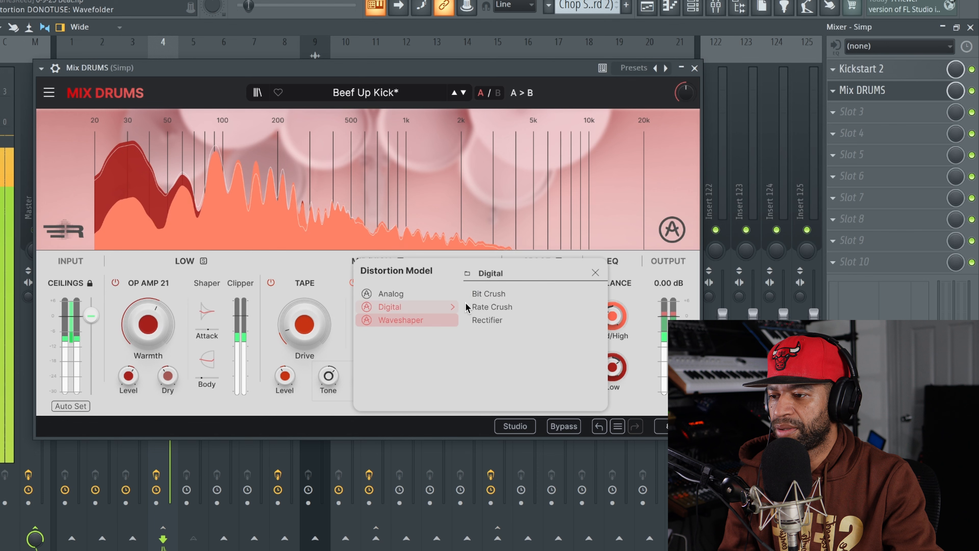
click(478, 293)
click(421, 283)
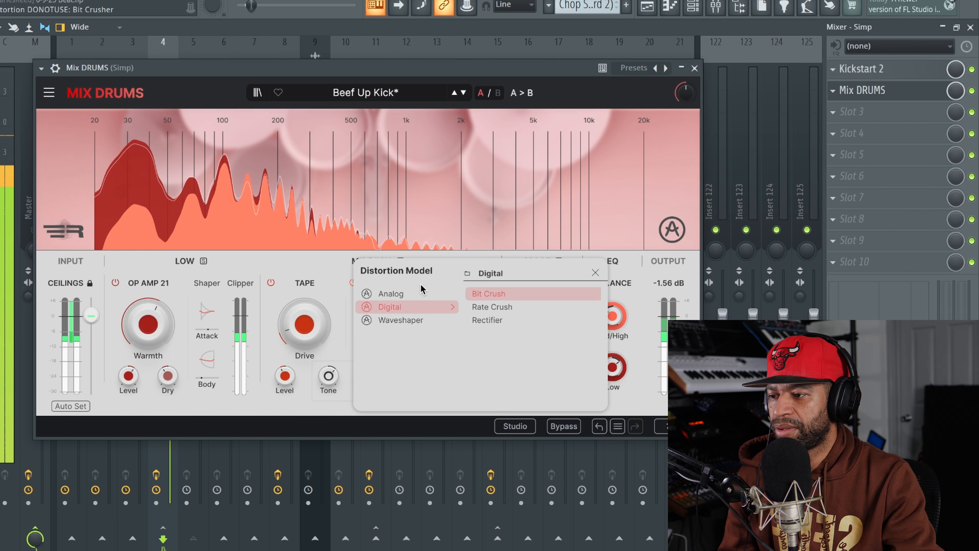
click(492, 306)
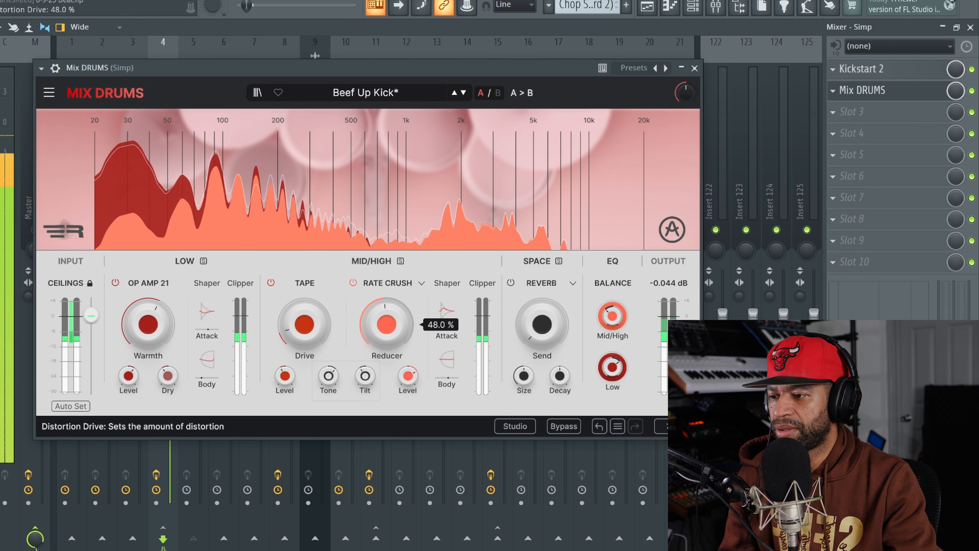
Switch the mid/high distortion model to Bit Crush and set its bit depth to 65.2%.
click(422, 283)
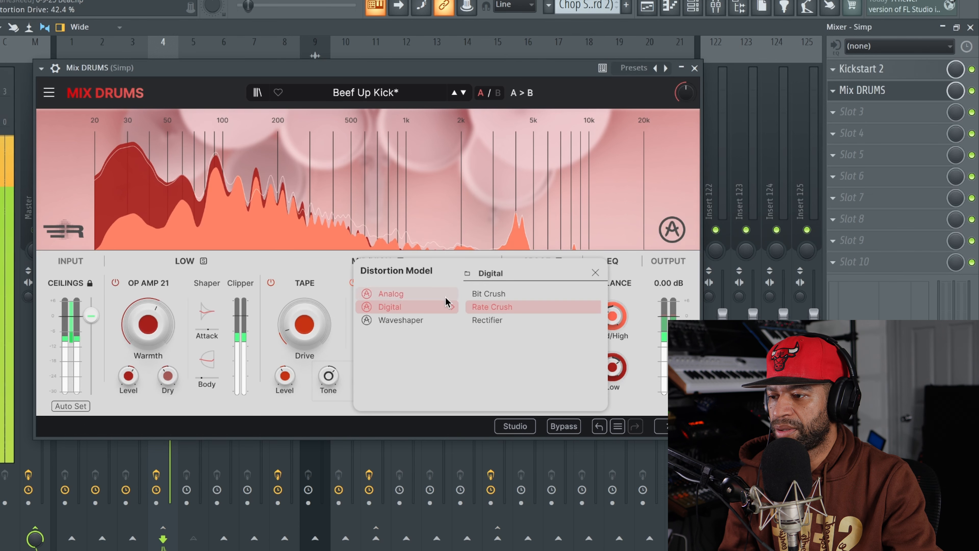
click(482, 297)
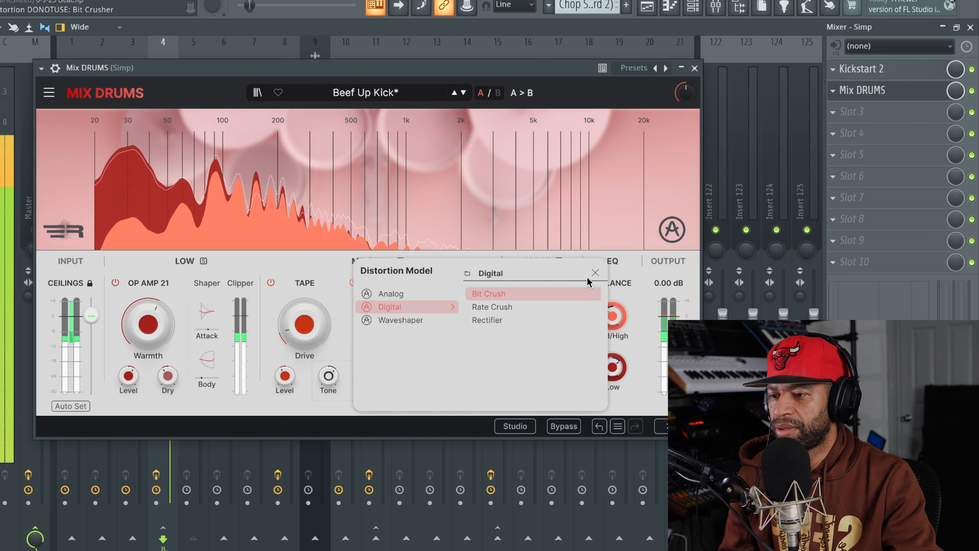
click(593, 273)
drag(387, 324, 365, 327)
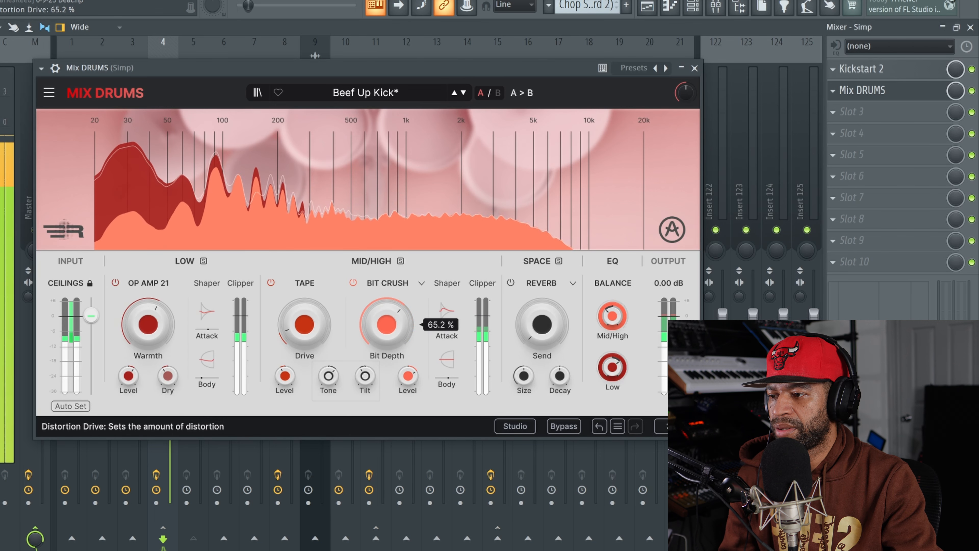
Audition the analog Tape model on the mid/high band, then change the distortion to Thick.
click(389, 283)
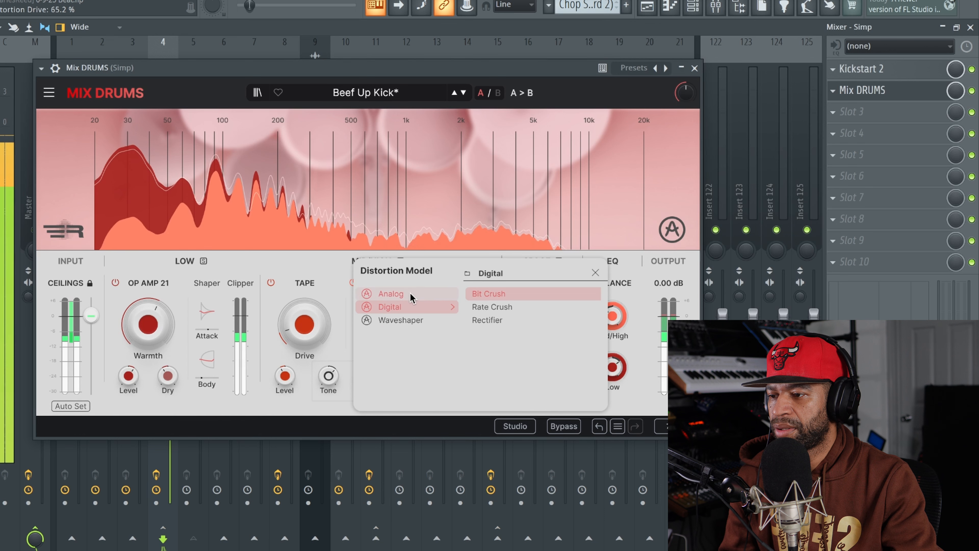
mouse_move(411, 298)
click(482, 294)
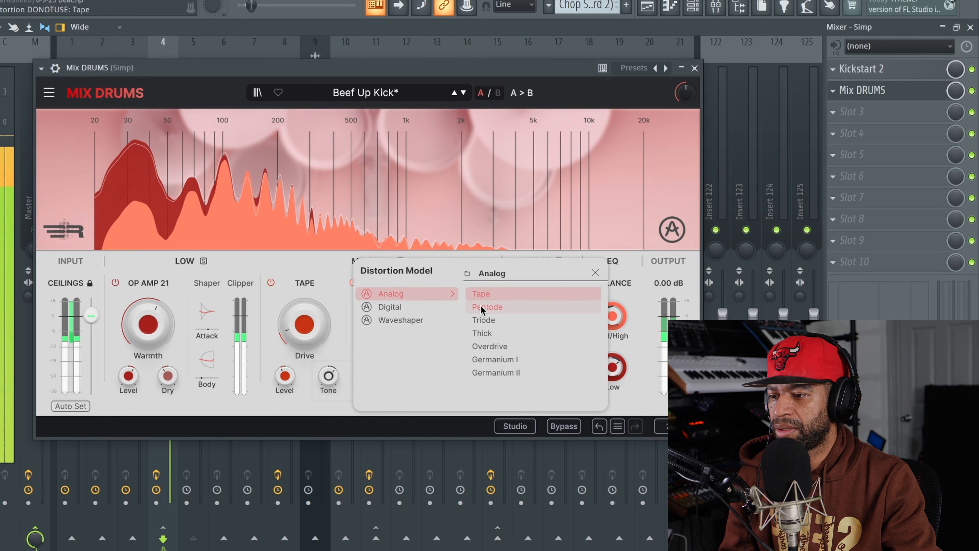
click(480, 334)
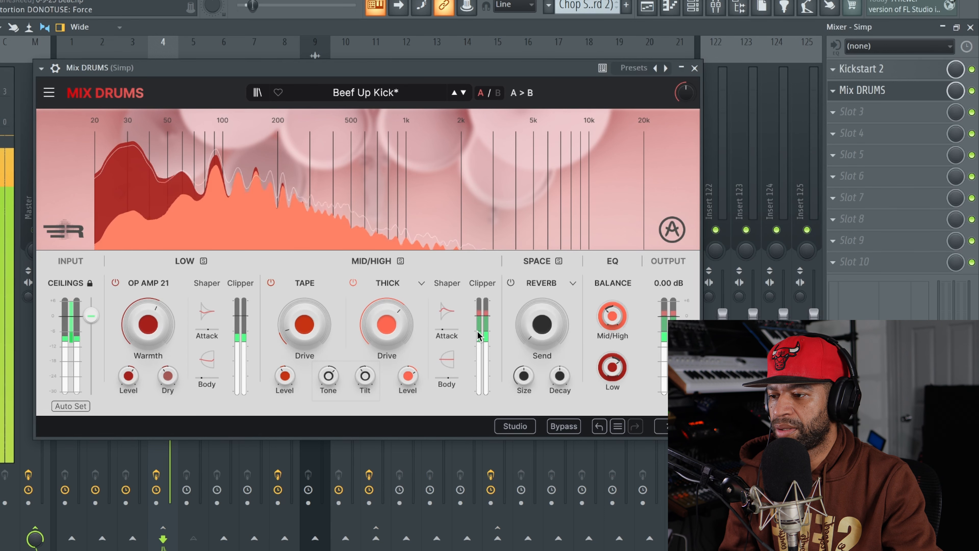